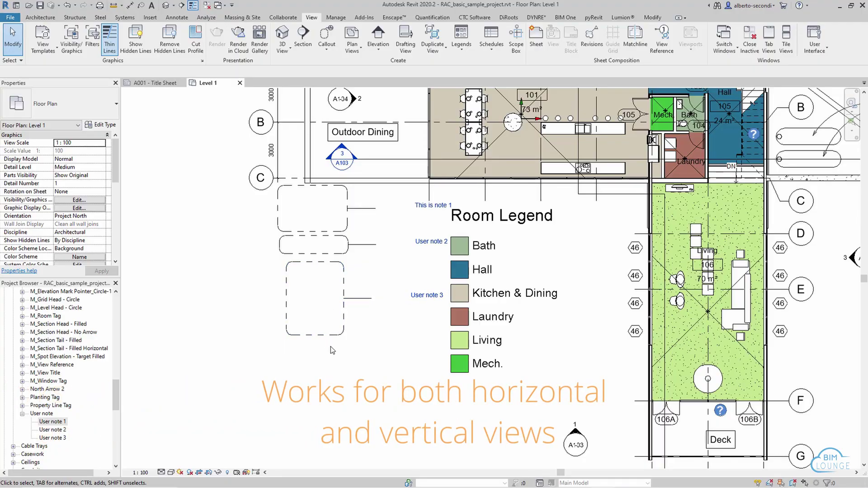
Step: Preview the printed page of the Level 1 floor plan from the Print dialog
key("ctrl+p")
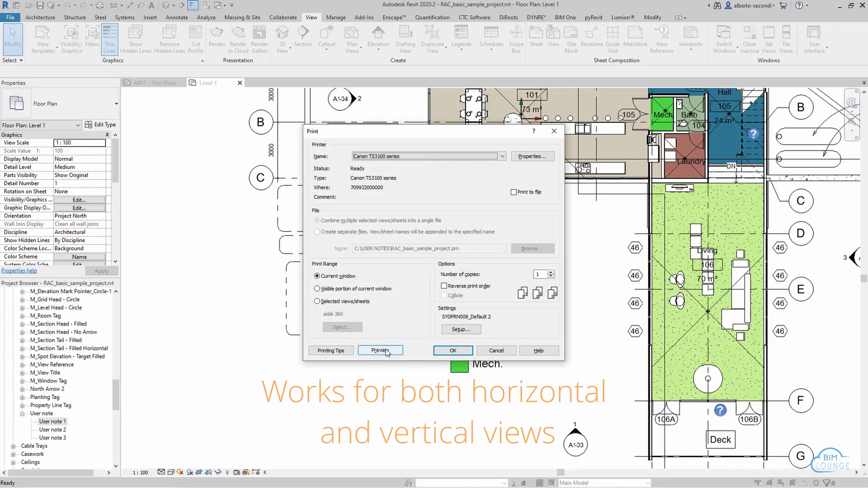
left_click(380, 350)
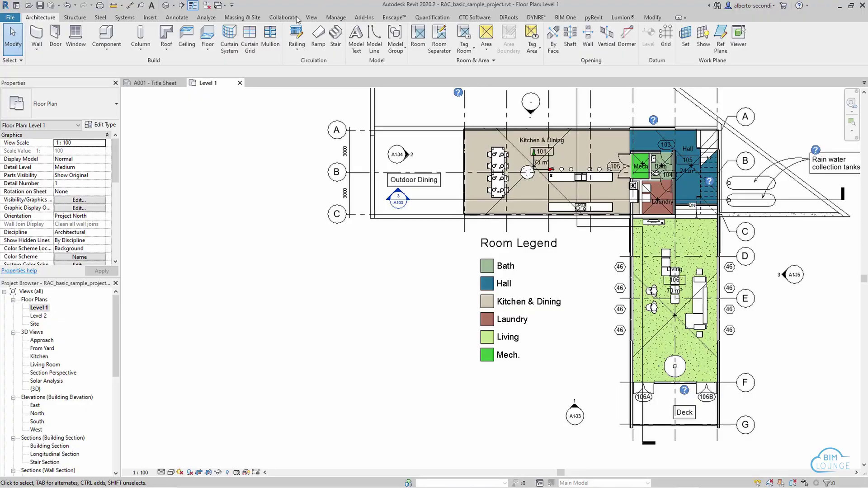
Step: Draw a callout to the left of the Room Legend on the Level 1 plan
left_click(317, 17)
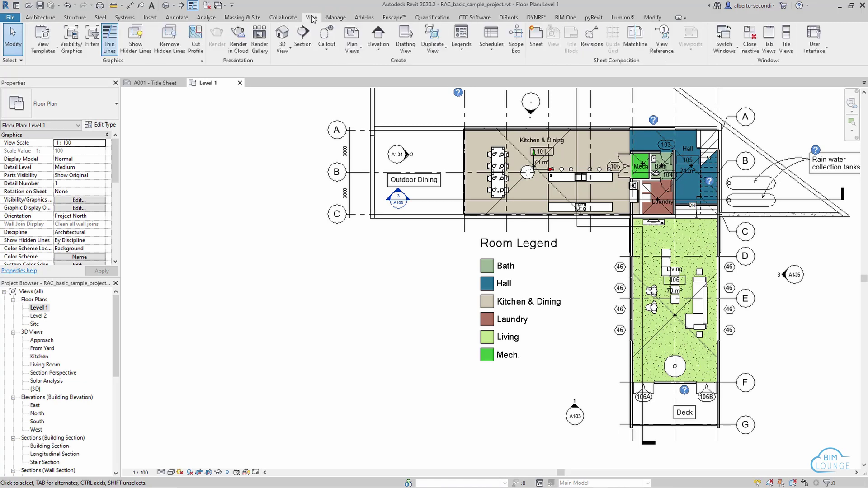
left_click(327, 35)
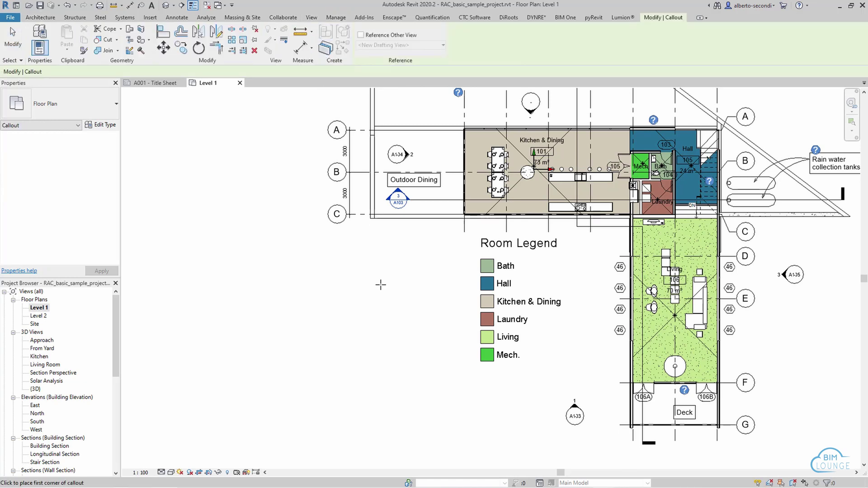
scroll(375, 293, "up", 3)
left_click(342, 266)
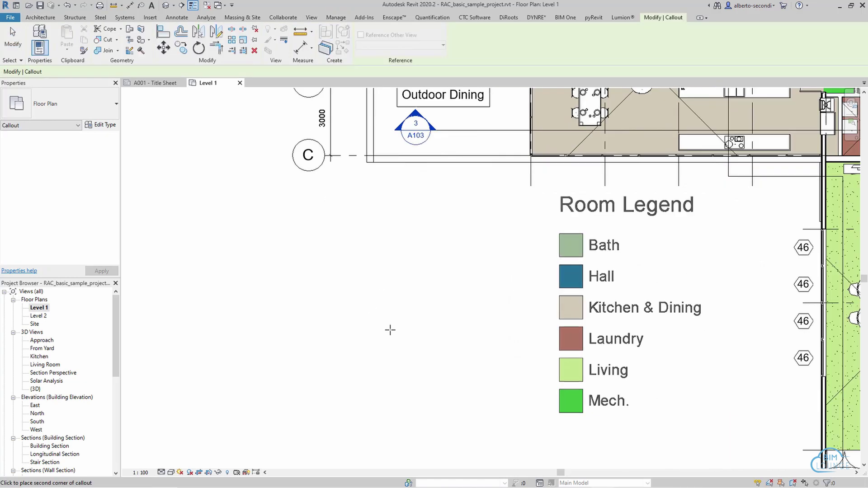
left_click(418, 363)
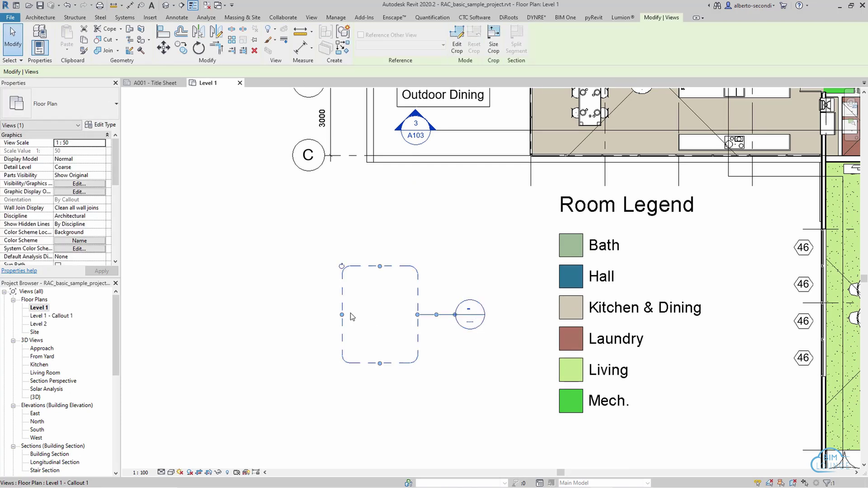
Step: Confirm the floor plan type's Callout Tag uses M_Callout Head: Metric Callout
left_click(100, 124)
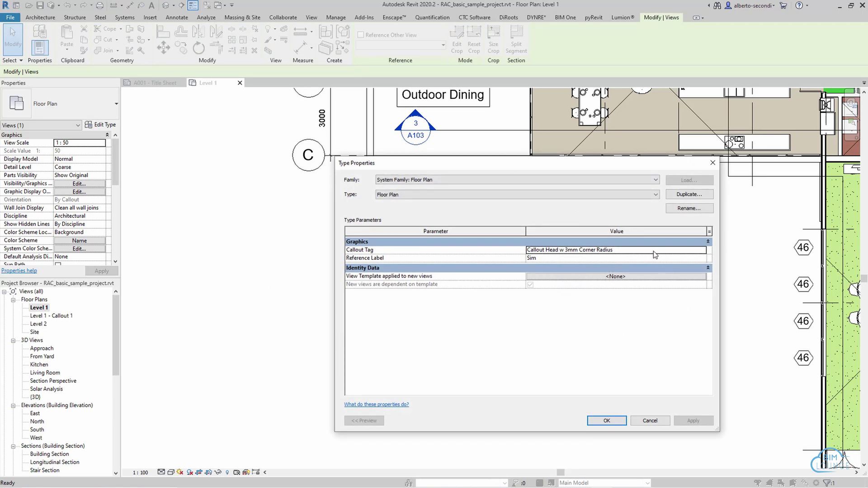
left_click(687, 249)
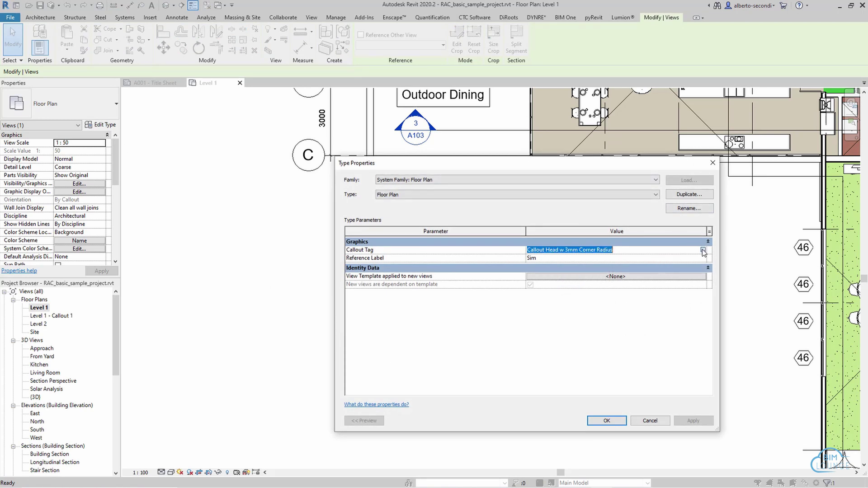
left_click(703, 251)
left_click_drag(569, 252, 610, 247)
key("ctrl+c")
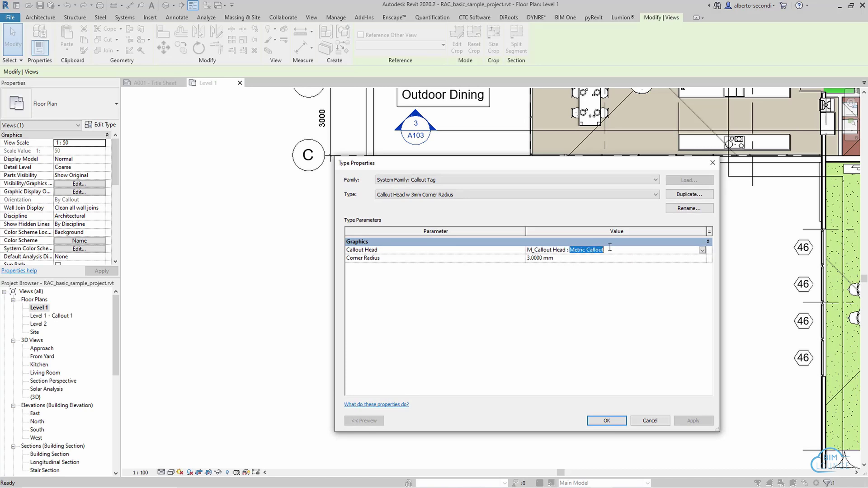
left_click(615, 420)
left_click(616, 422)
Step: Find Metric Callout in the Project Browser and open the M_Callout Head family for editing
right_click(52, 355)
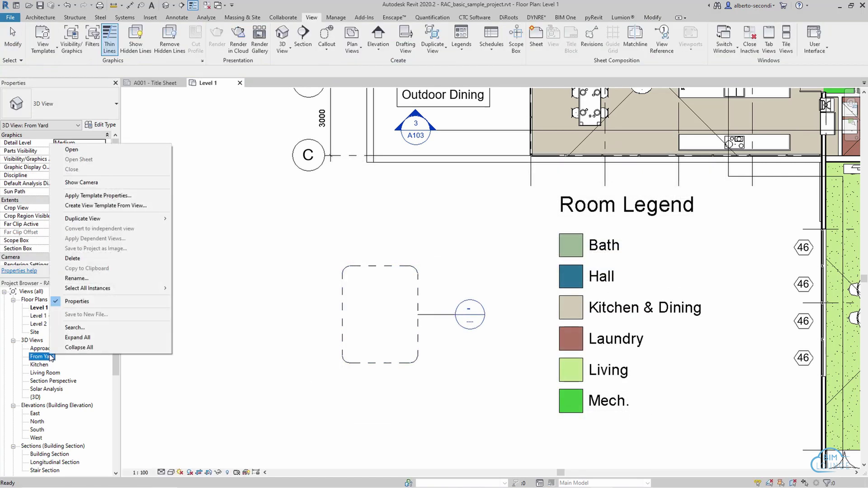
left_click(77, 329)
key("ctrl+v")
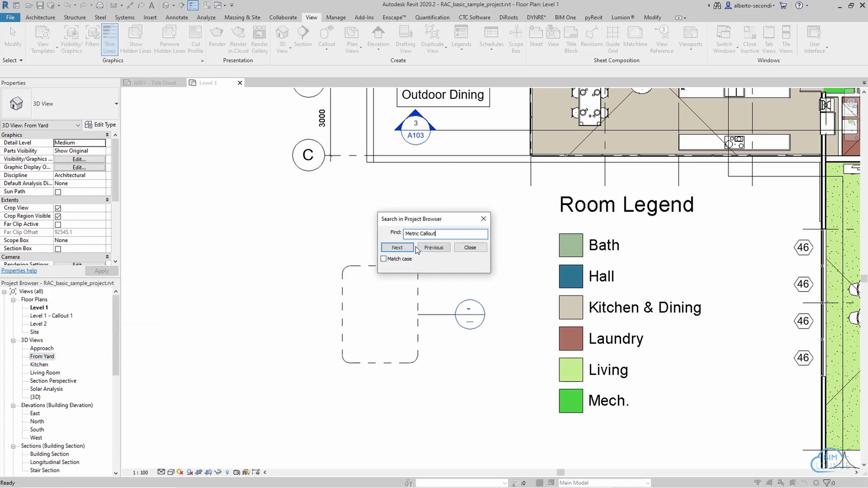
left_click(396, 247)
left_click(470, 248)
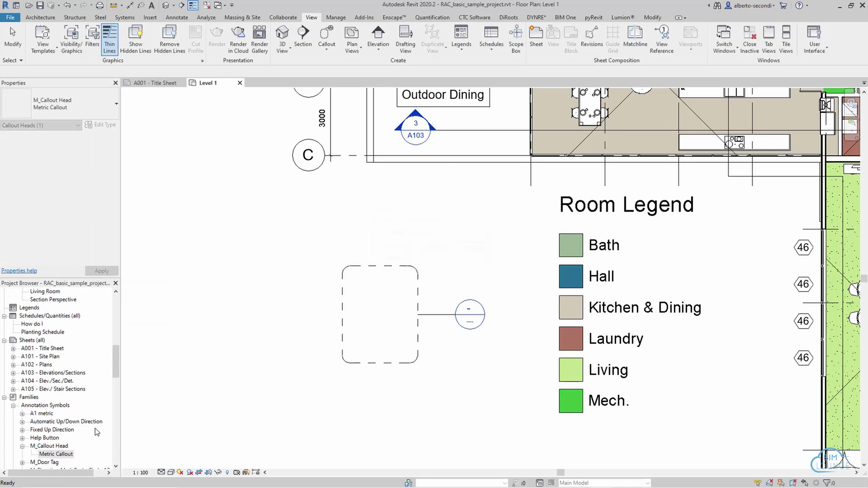
right_click(57, 450)
left_click(77, 388)
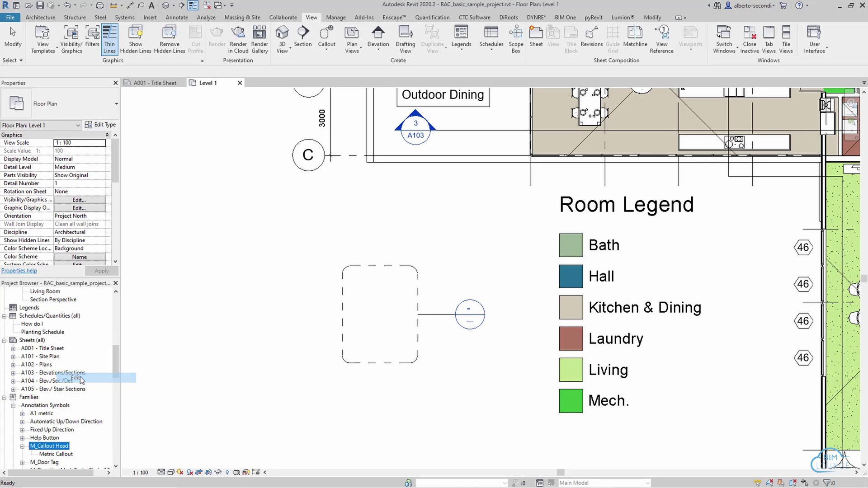
scroll(366, 251, "down", 3)
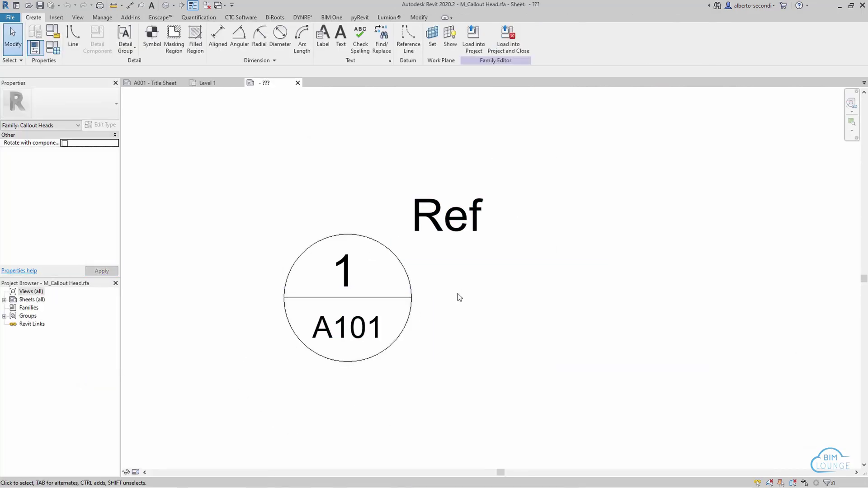
Step: Save the family as a copy named User note.rfa
left_click(17, 18)
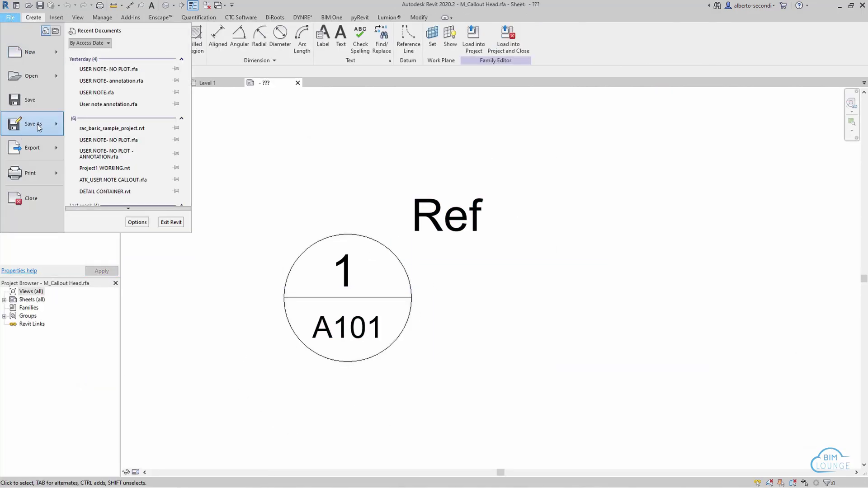
mouse_move(47, 124)
left_click(127, 117)
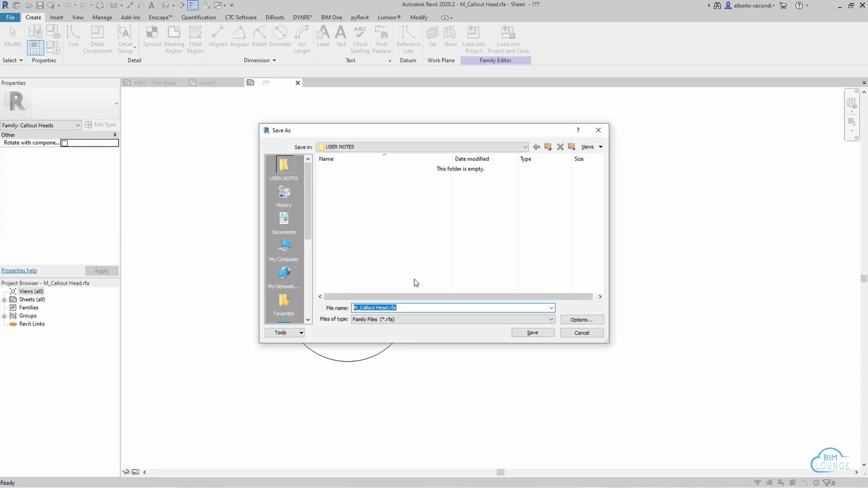
type("User note")
left_click(531, 333)
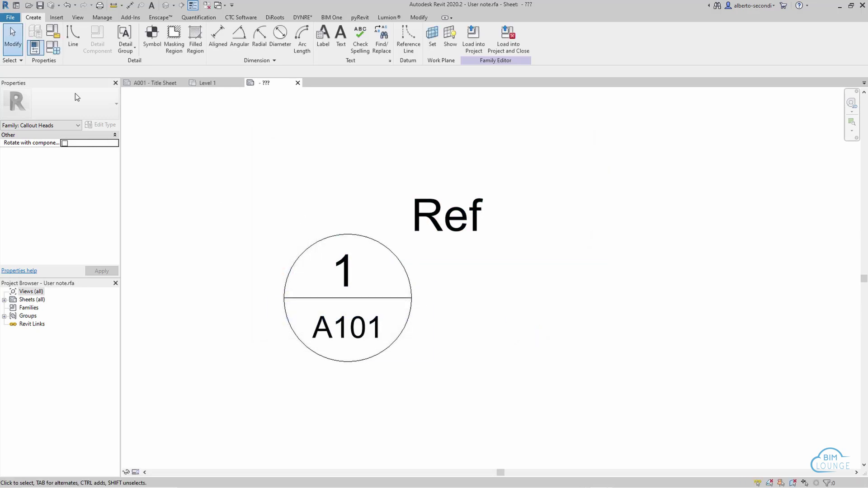
Step: Create a new family from the Annotations Generic Annotation.rft template
left_click(9, 17)
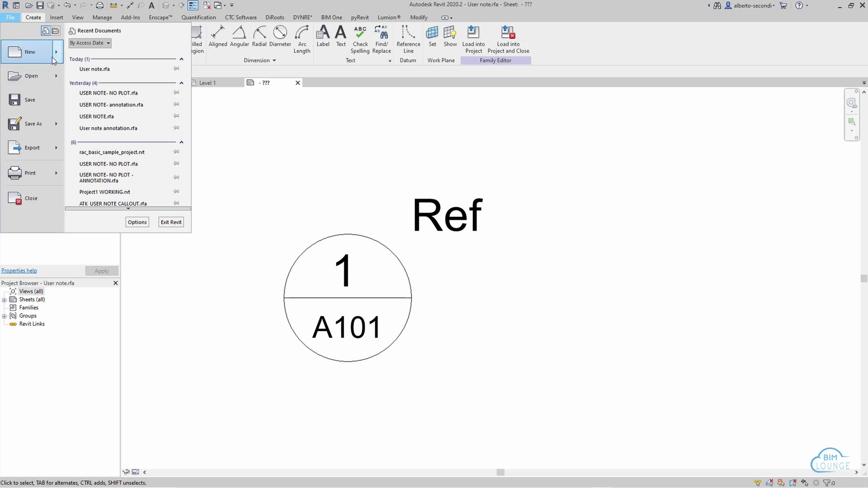
mouse_move(31, 52)
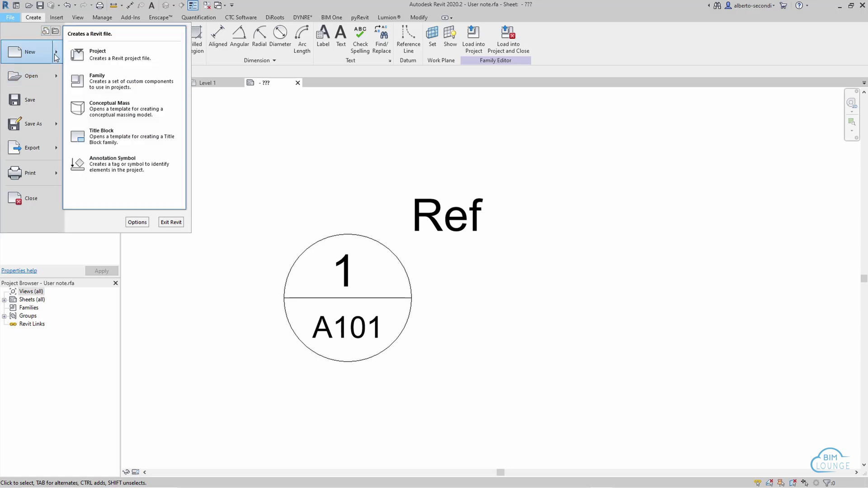
left_click(113, 86)
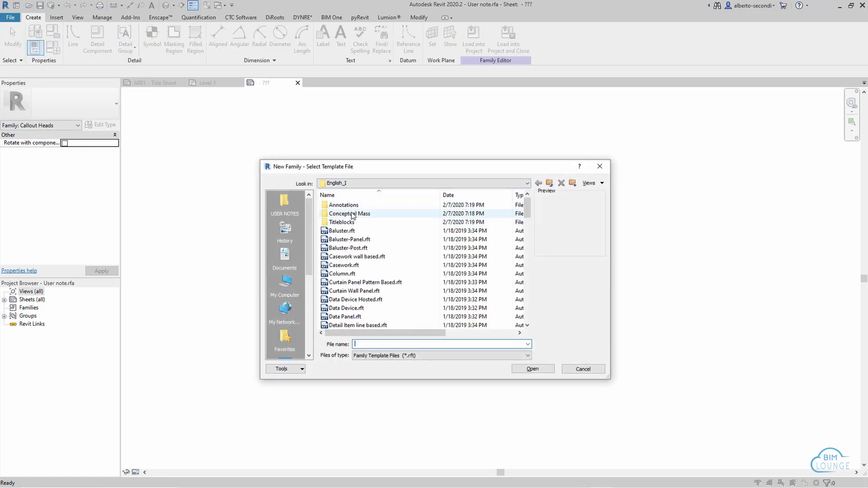
double_click(342, 205)
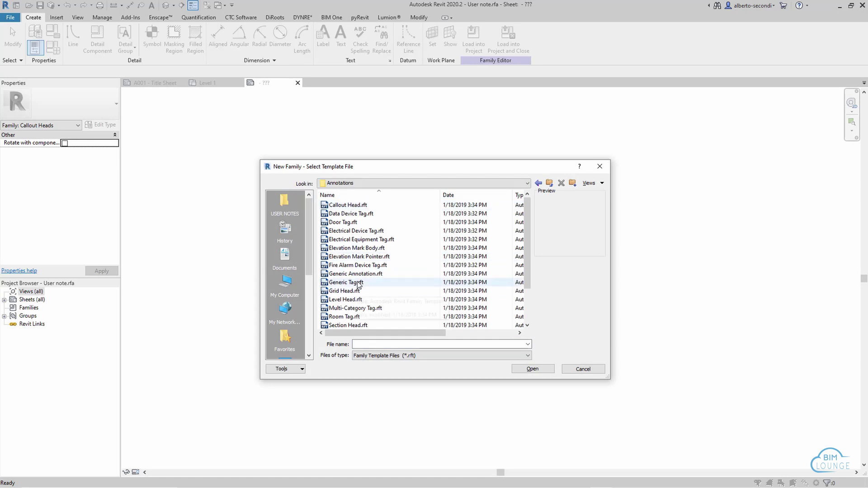
left_click(359, 274)
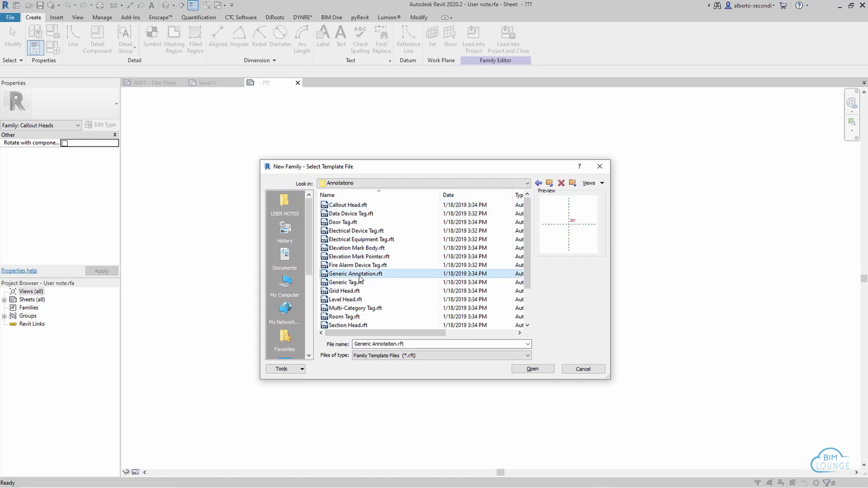
left_click(543, 369)
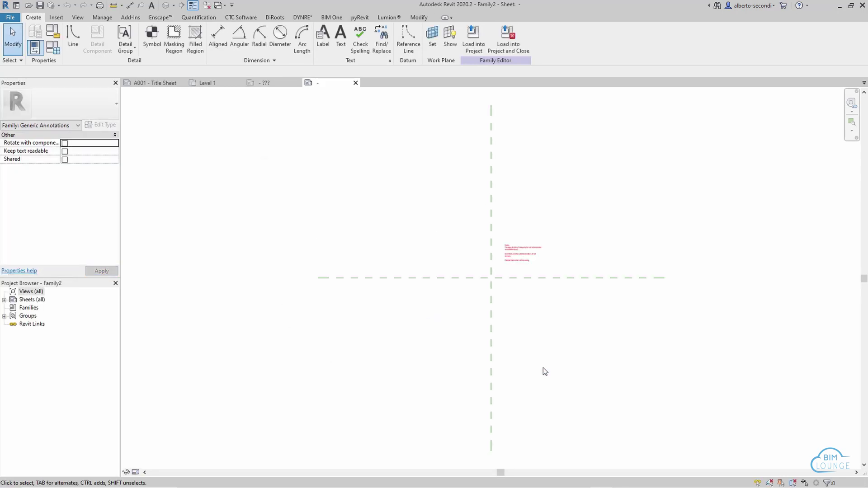
Step: Delete the template's red instruction note and recentre the reference lines
scroll(527, 293, "up", 3)
left_click(504, 220)
key("Delete")
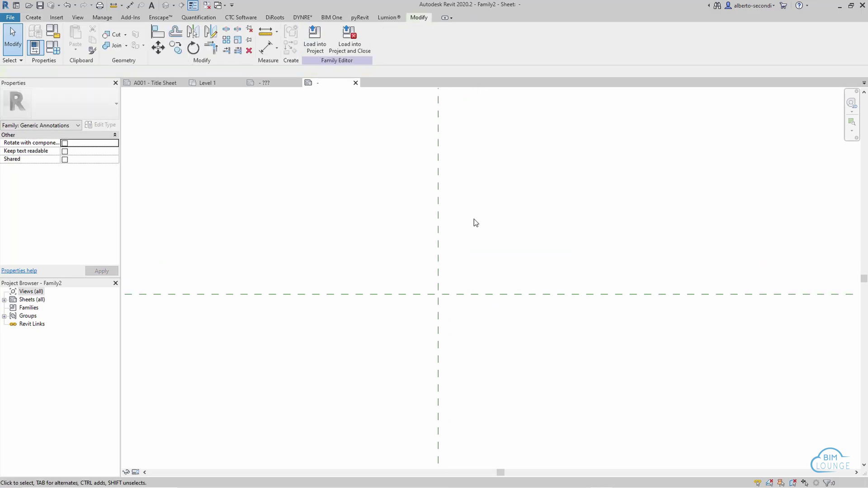
middle_click_drag(458, 260, 416, 266)
left_click(33, 18)
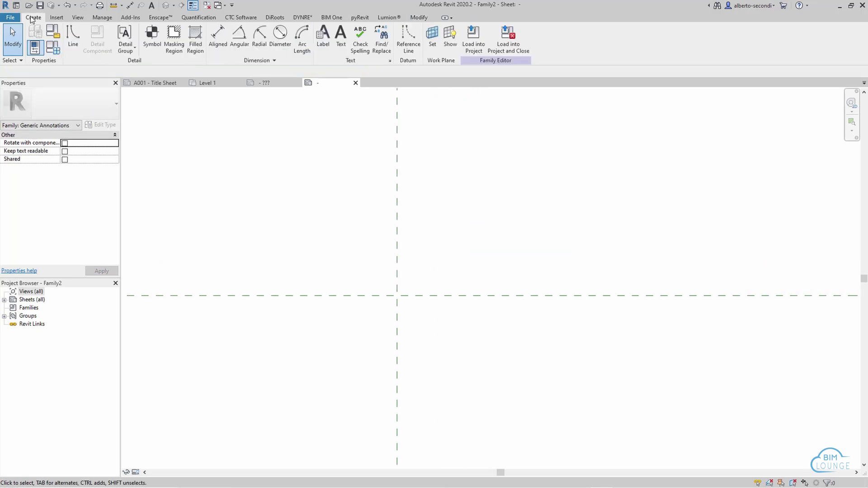
Step: Place a label near the reference lines using a new instance Text parameter
left_click(321, 40)
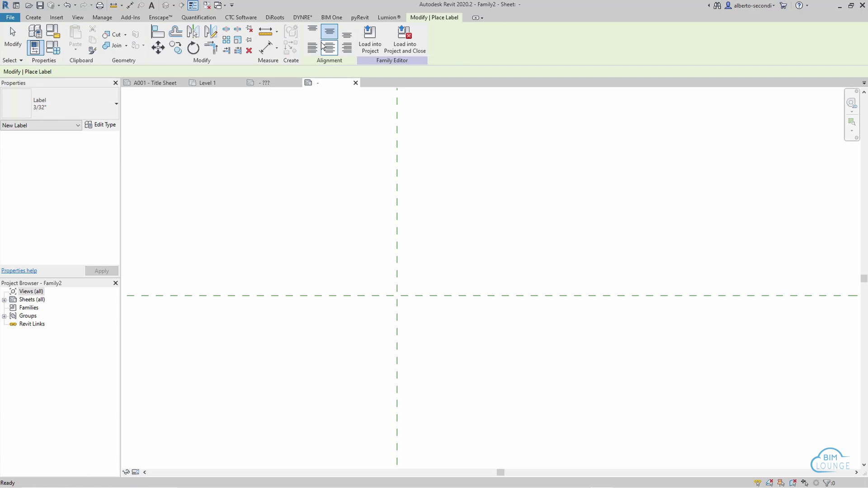
left_click(408, 238)
left_click(265, 309)
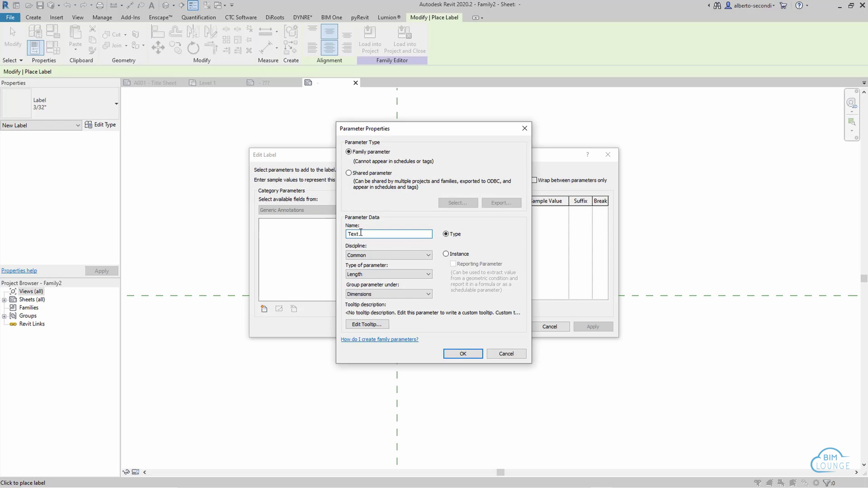
left_click(452, 254)
left_click(375, 278)
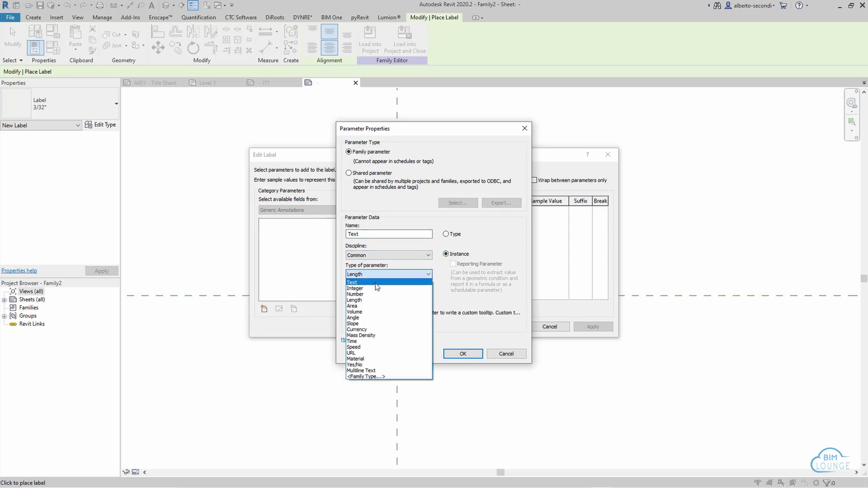
left_click(375, 283)
left_click(464, 355)
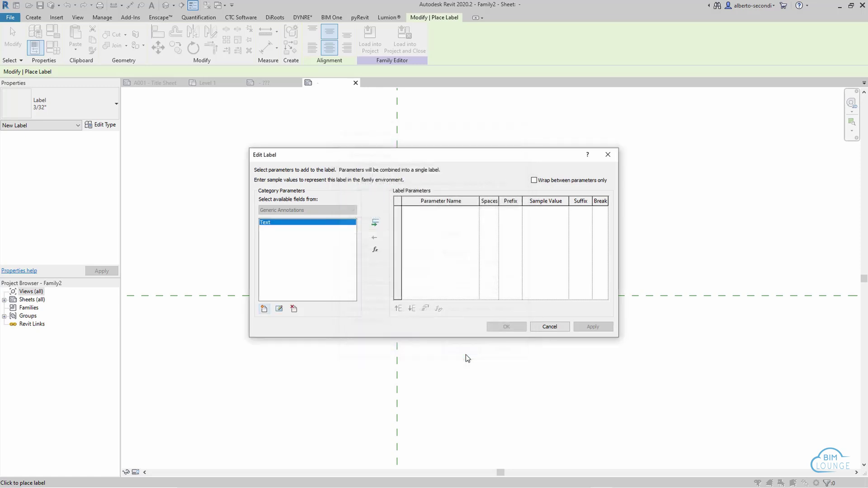
left_click(374, 223)
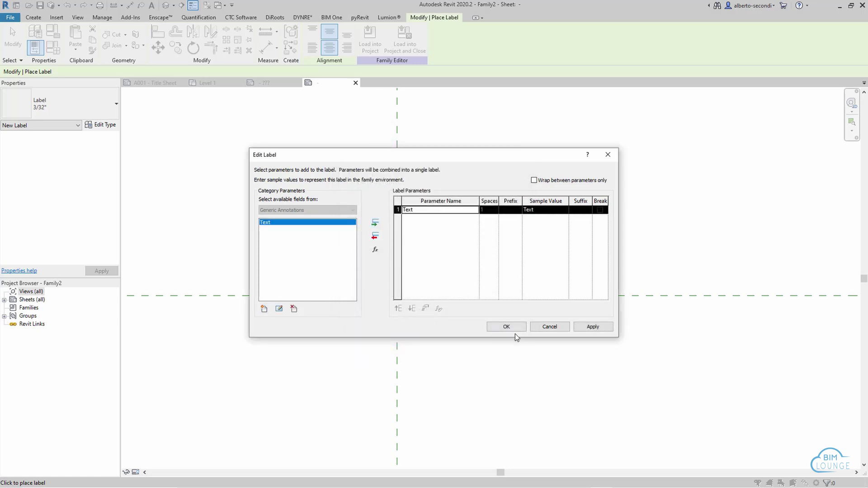
left_click(501, 327)
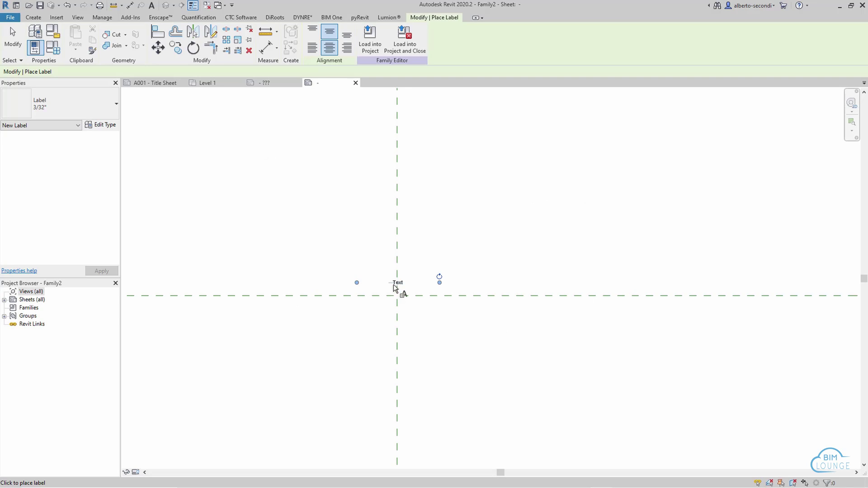
Step: Set the Text label's horizontal alignment to Left and move it onto the reference-plane intersection
left_click(13, 39)
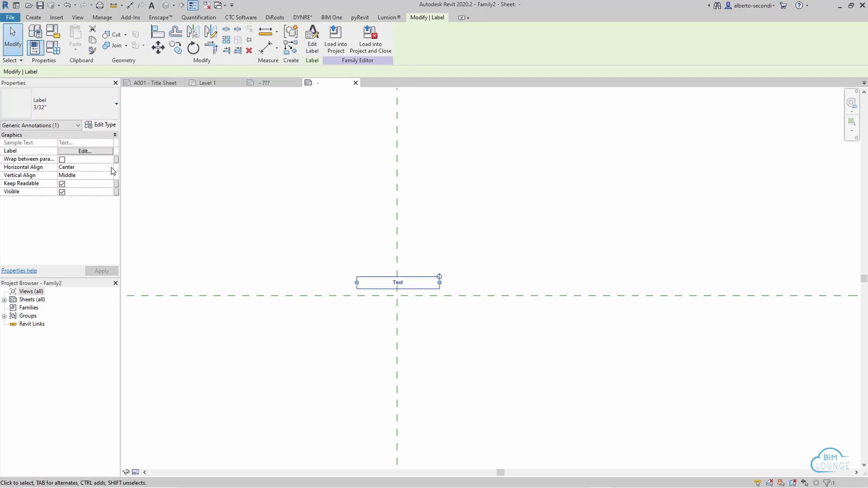
left_click(110, 167)
left_click(109, 167)
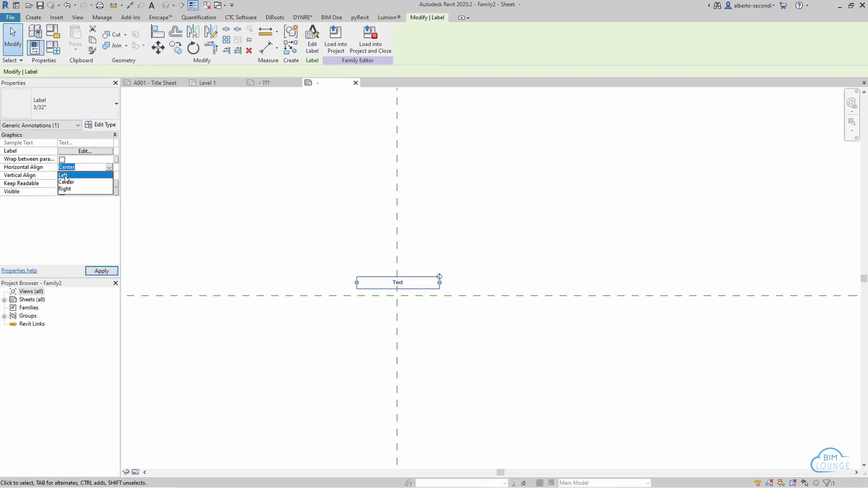
left_click(65, 176)
left_click(102, 270)
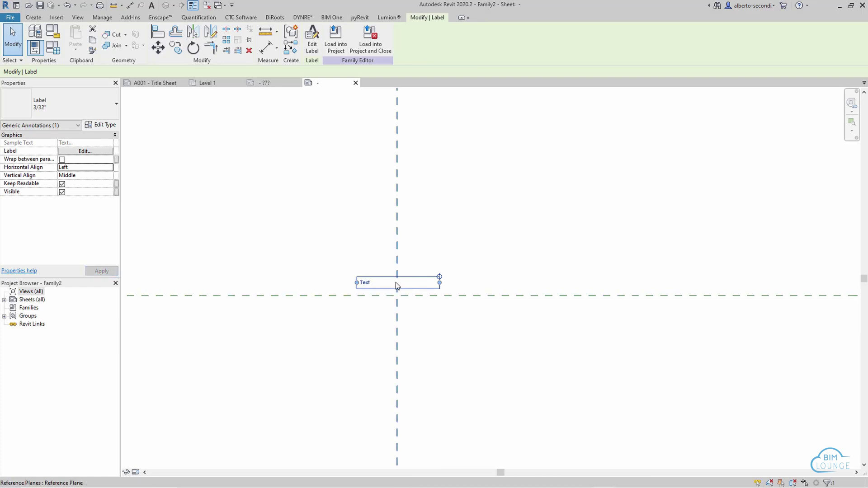
scroll(395, 282, "up", 2)
left_click_drag(340, 274, 401, 296)
left_click(424, 330)
middle_click_drag(424, 331, 406, 333)
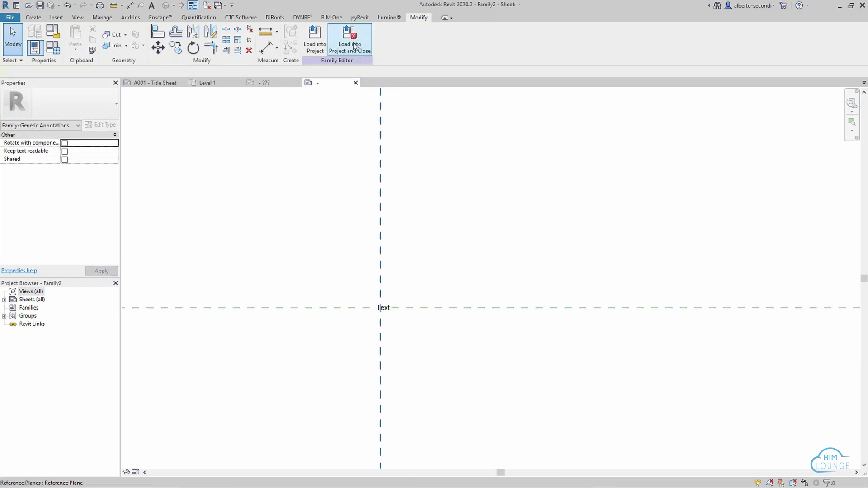
Step: Save the annotation family as User note - Annotation.rfa
left_click(10, 18)
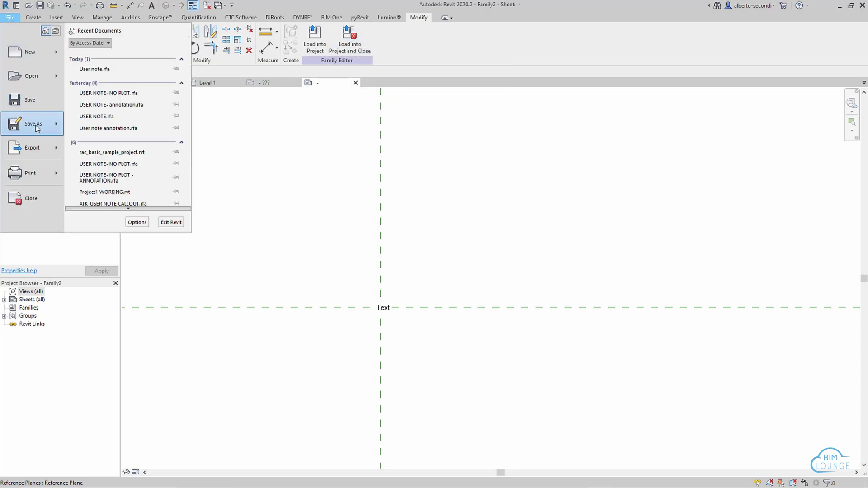
mouse_move(36, 127)
left_click(119, 118)
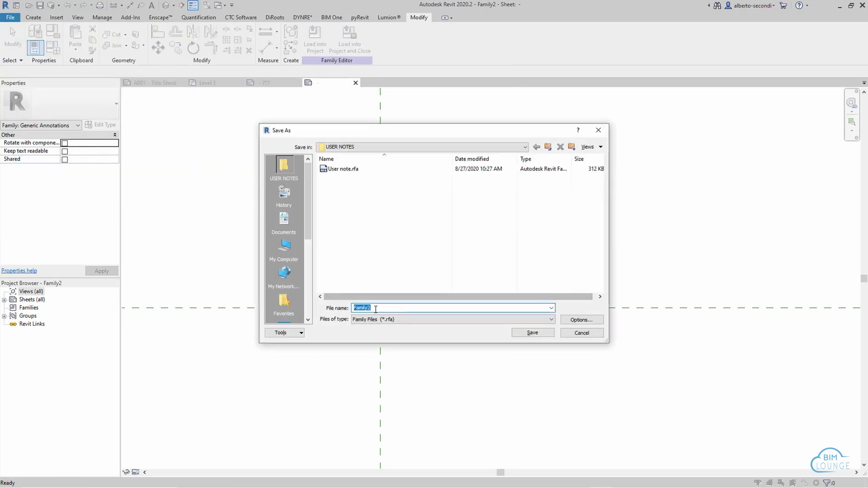
left_click(343, 169)
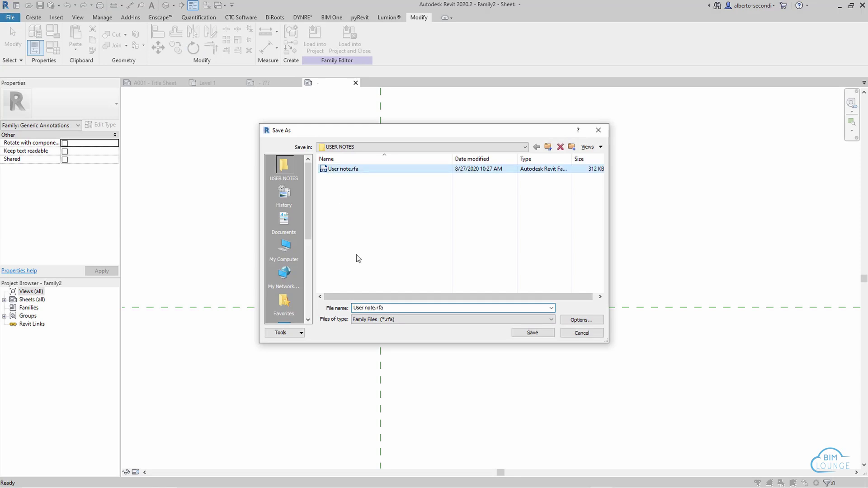
left_click(376, 307)
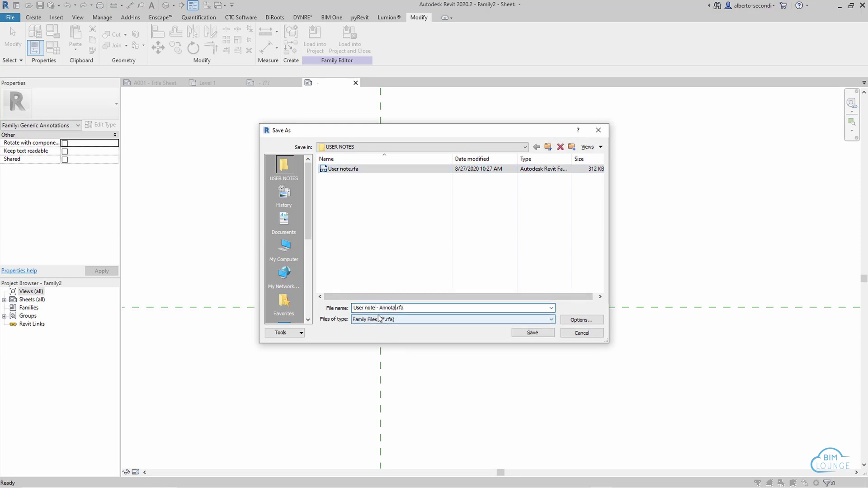
left_click(531, 334)
Step: Load the annotation family into the open User note.rfa family and close it
left_click(353, 42)
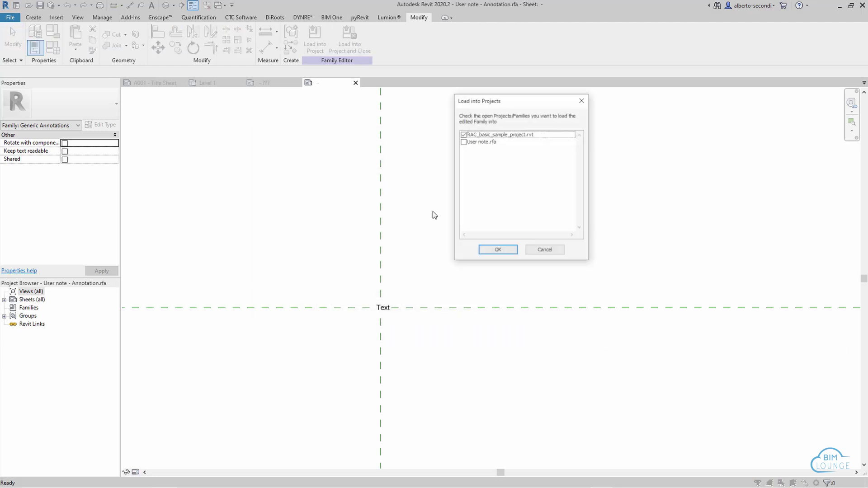
left_click(463, 135)
left_click(464, 135)
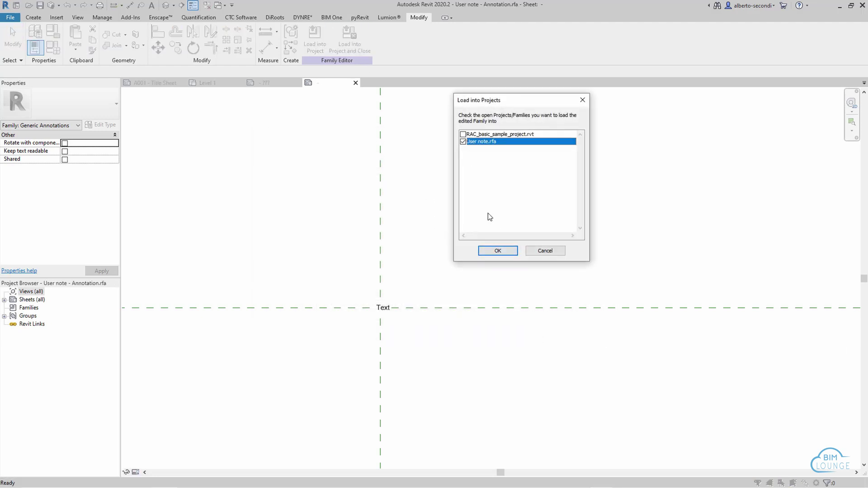
Step: Place the annotation symbol in the callout head with its text reading User note
left_click(498, 250)
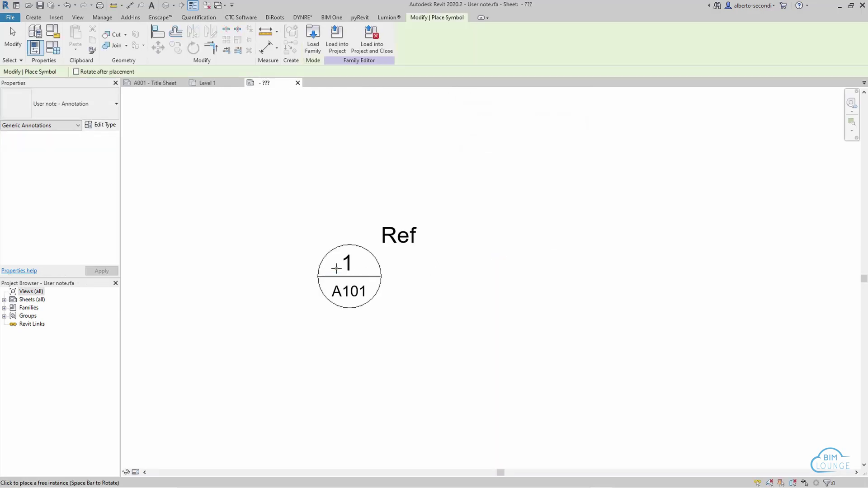
left_click(333, 263)
left_click(332, 266)
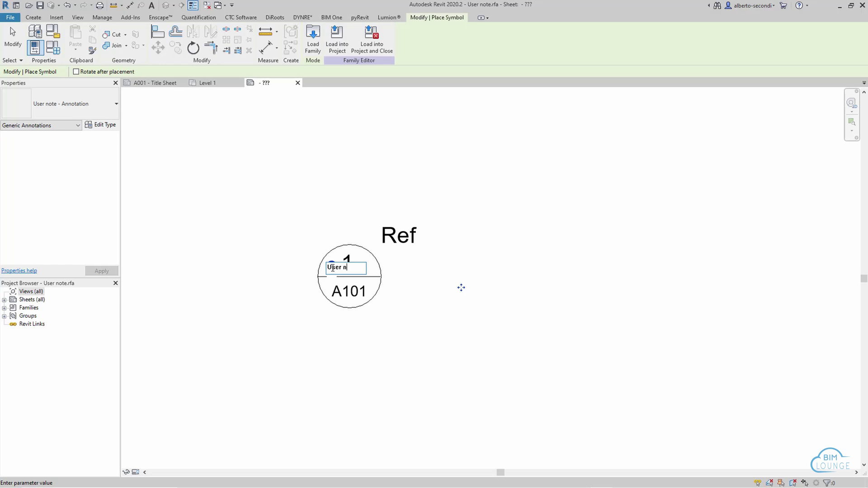
left_click(496, 339)
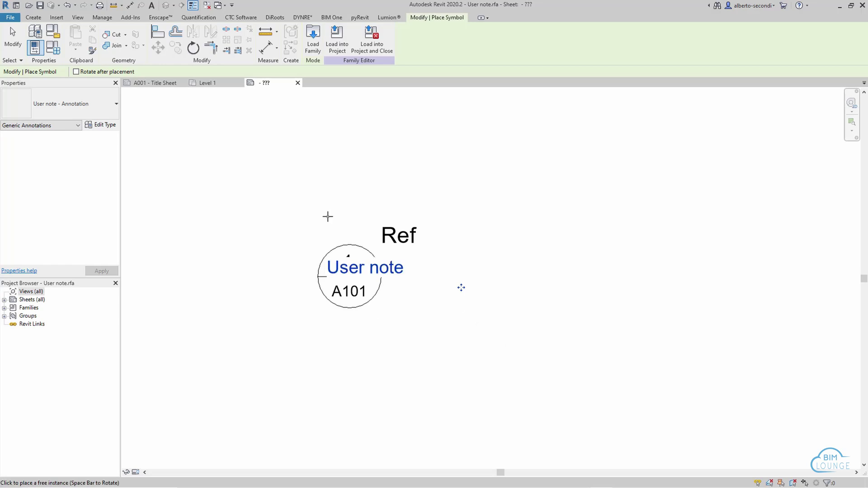
left_click(12, 37)
Step: Delete the Ref label, the callout circle arcs, and the 1 and A101 labels
left_click(372, 250)
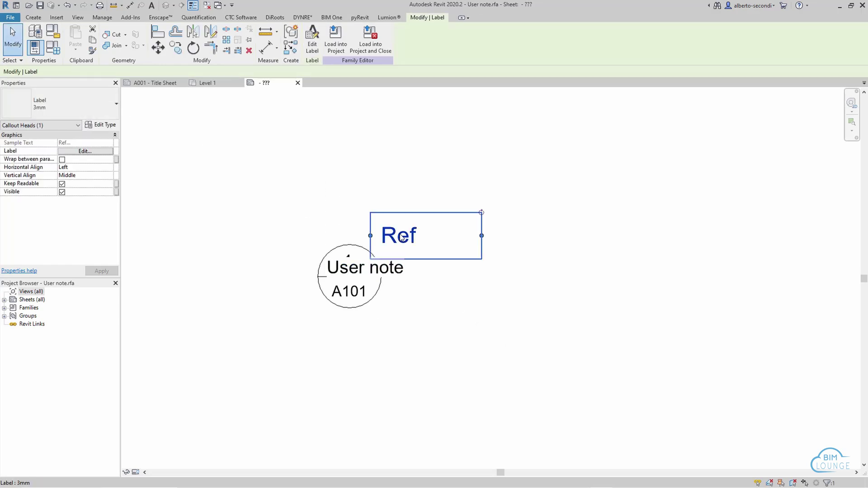
key("Delete")
left_click(369, 252)
key("Delete")
left_click(348, 254)
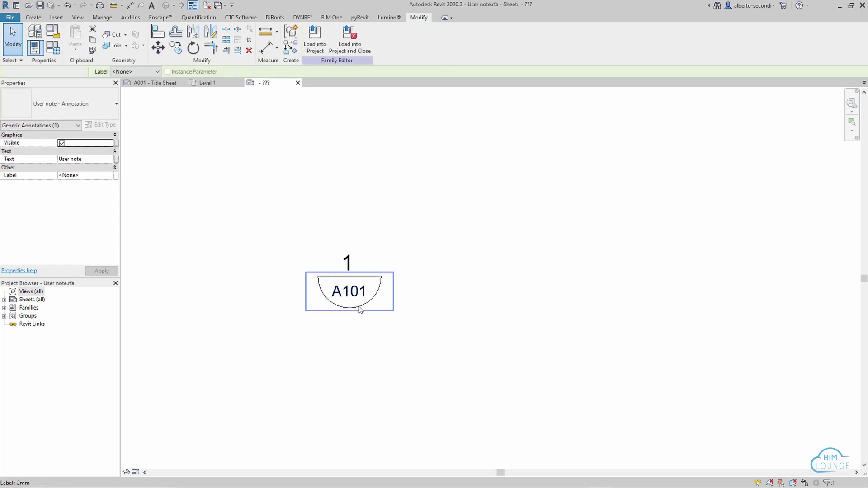
left_click(366, 305)
left_click(366, 306)
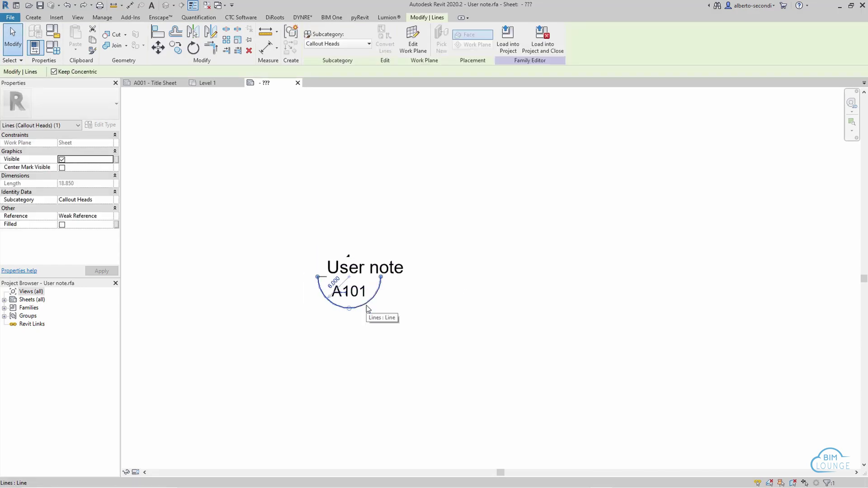
left_click_drag(235, 187, 402, 344)
key("Delete")
left_click(385, 271)
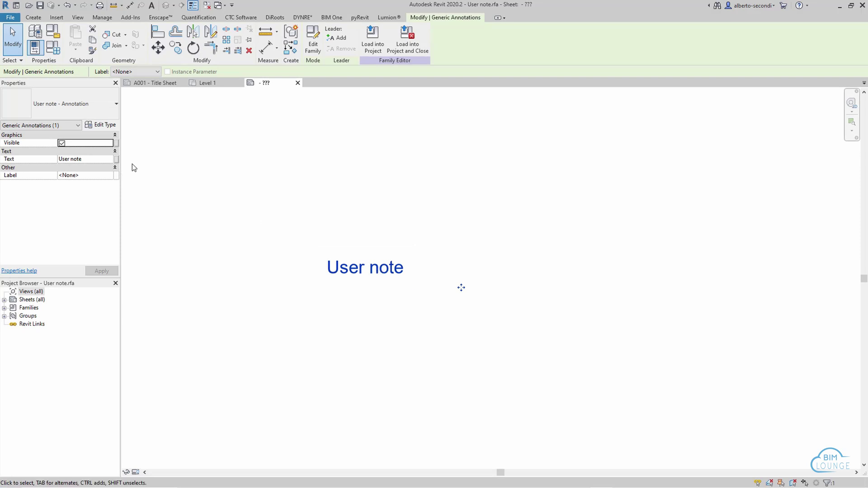
Step: Associate the annotation's Text with a new type parameter named User note
left_click(116, 160)
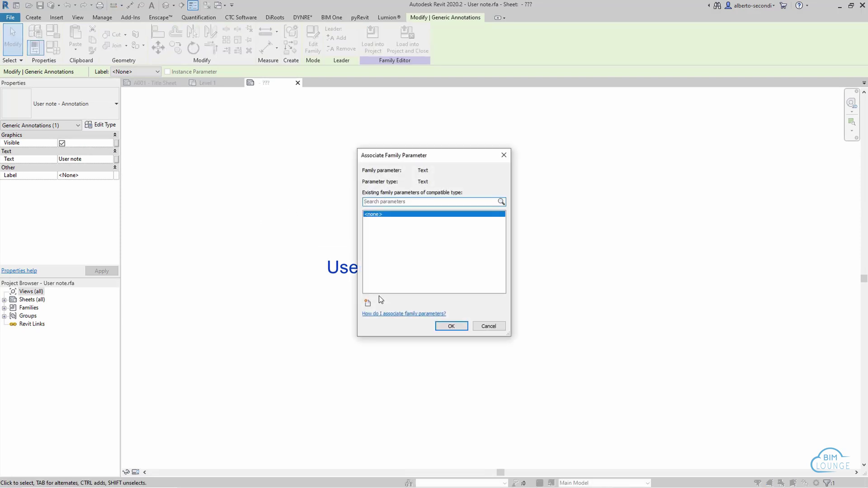
left_click(369, 302)
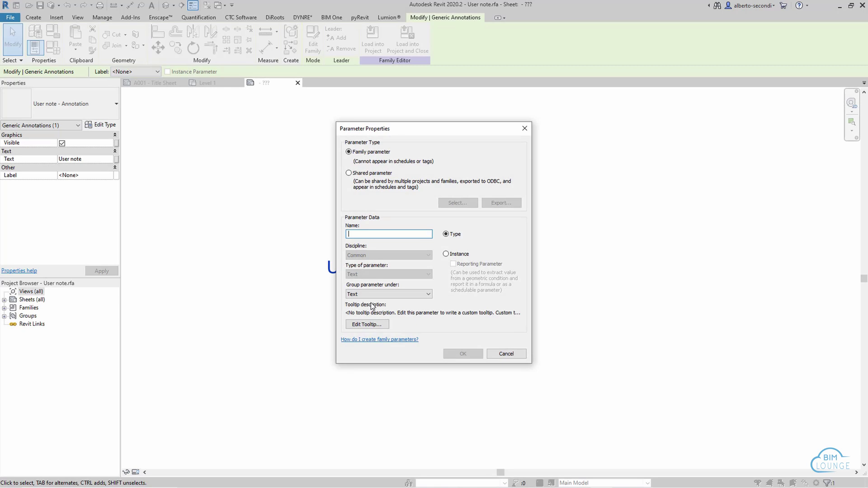
type("User note")
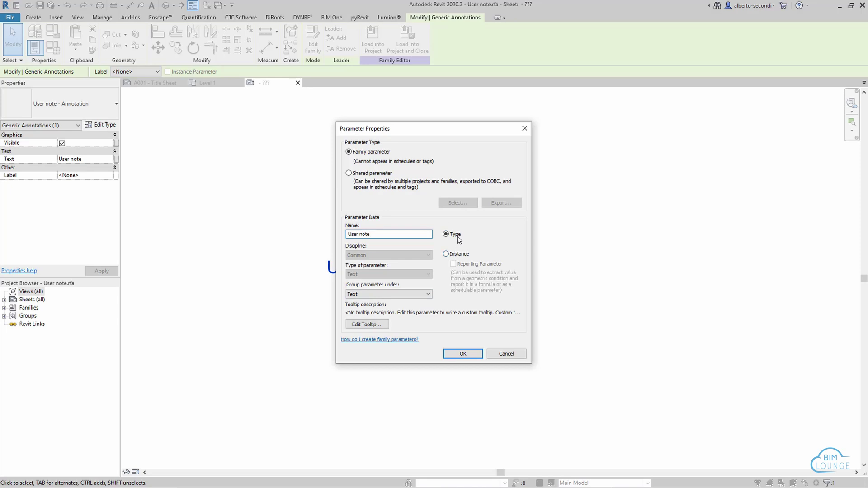
left_click(463, 354)
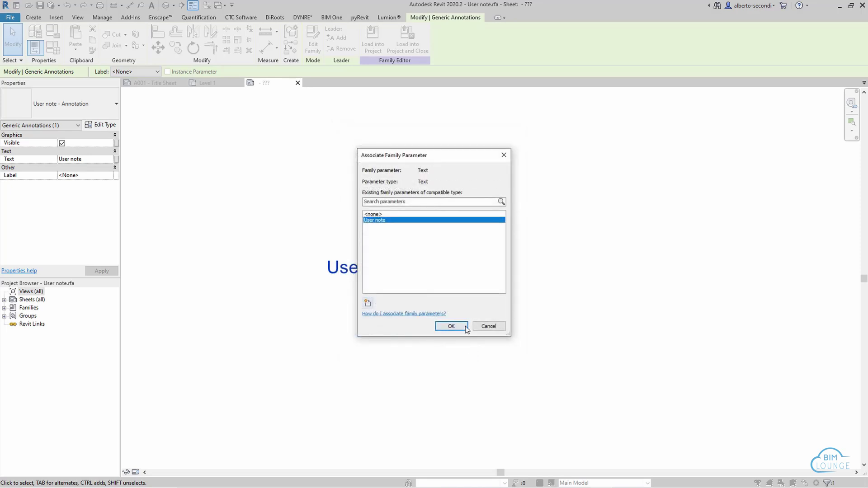
left_click(446, 325)
Step: Create family type User note 1 with its User note value set to User note 1
left_click(53, 30)
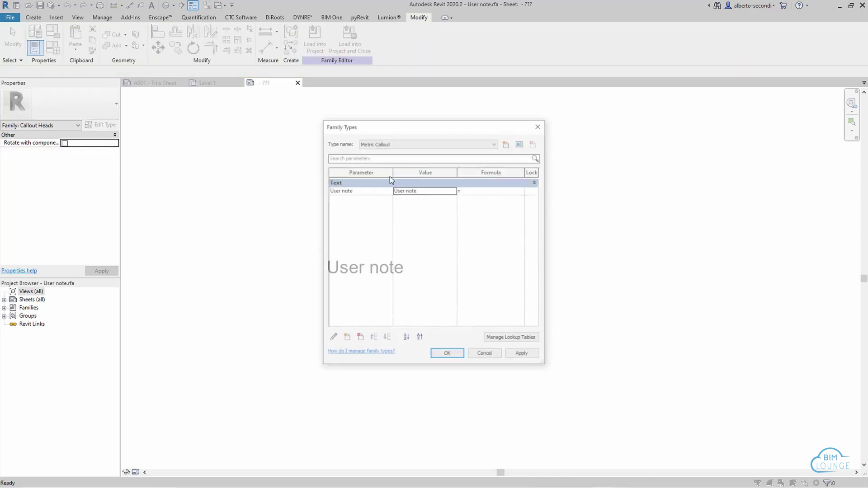
left_click(505, 143)
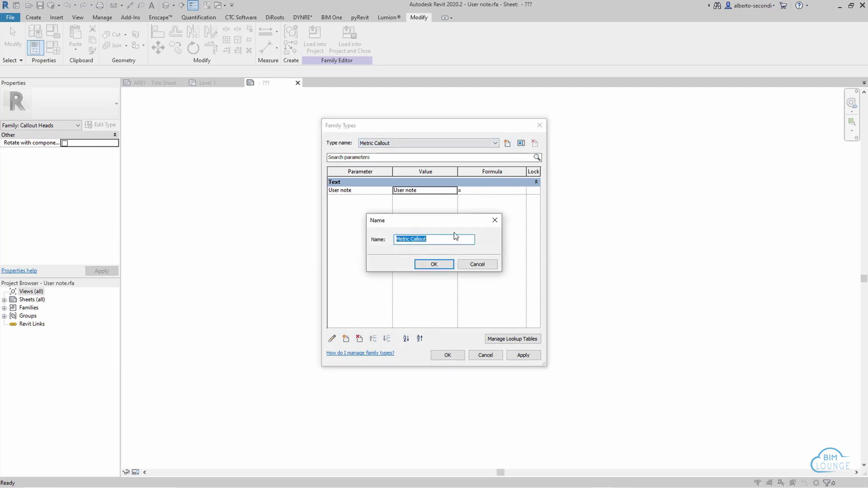
type("User note 1")
triple_click(451, 238)
key("ctrl+c")
left_click(435, 264)
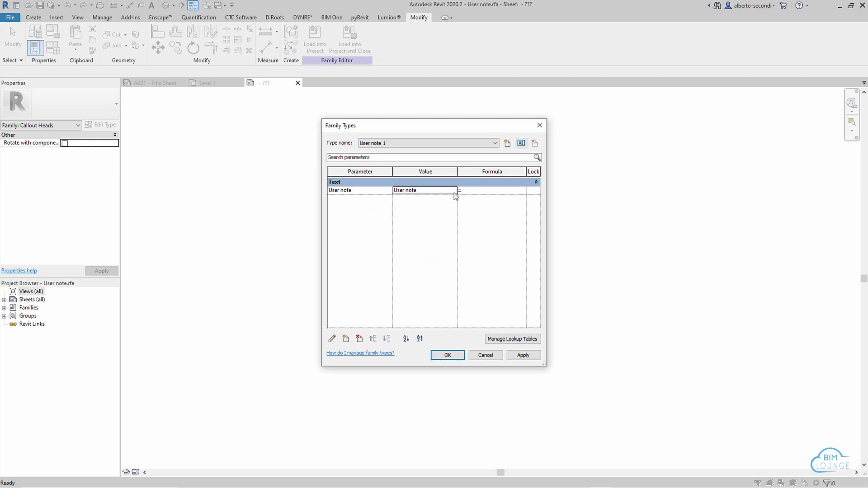
left_click(443, 190)
left_click(407, 223)
Step: Add types User note 2 and User note 3, each with a matching User note value
left_click(507, 142)
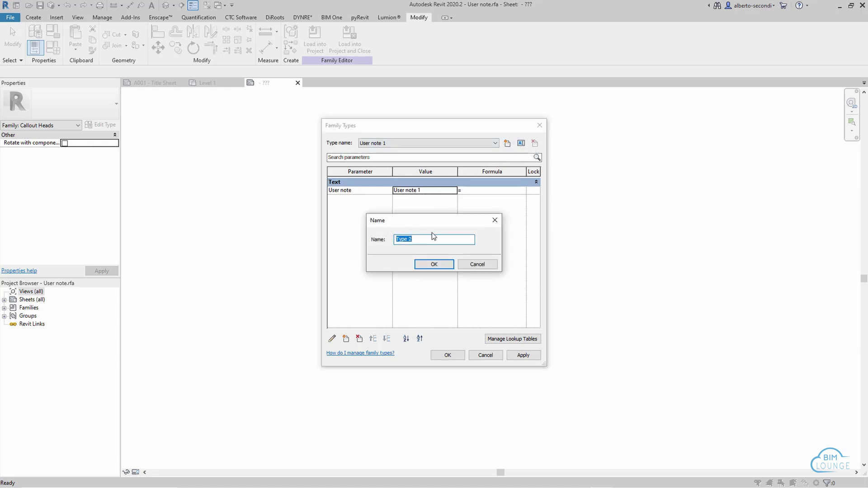
key("ctrl+v")
left_click(434, 263)
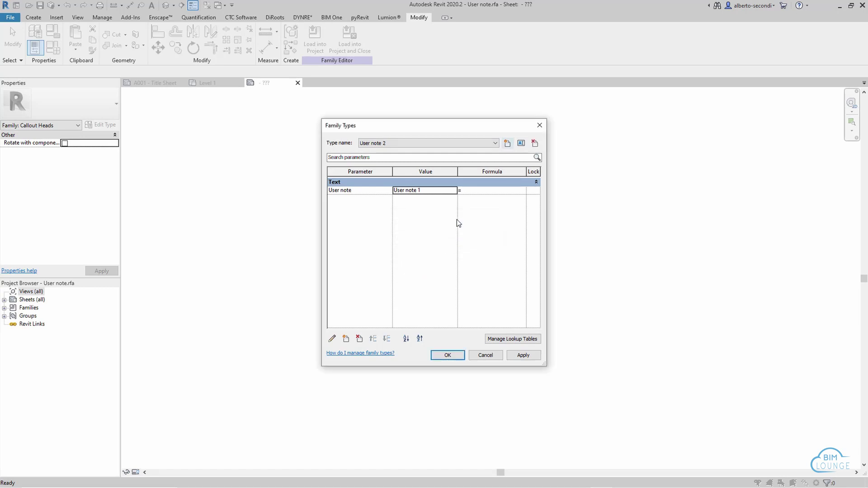
left_click(443, 190)
left_click(507, 143)
key("ctrl+v")
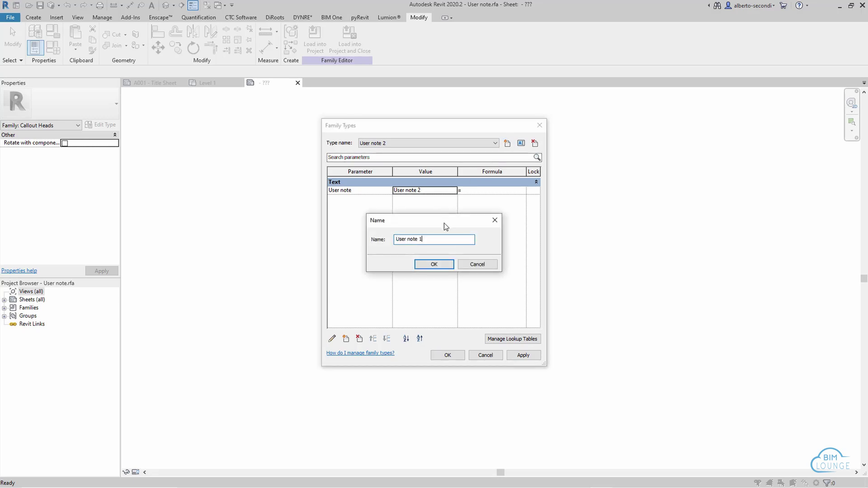
left_click(432, 261)
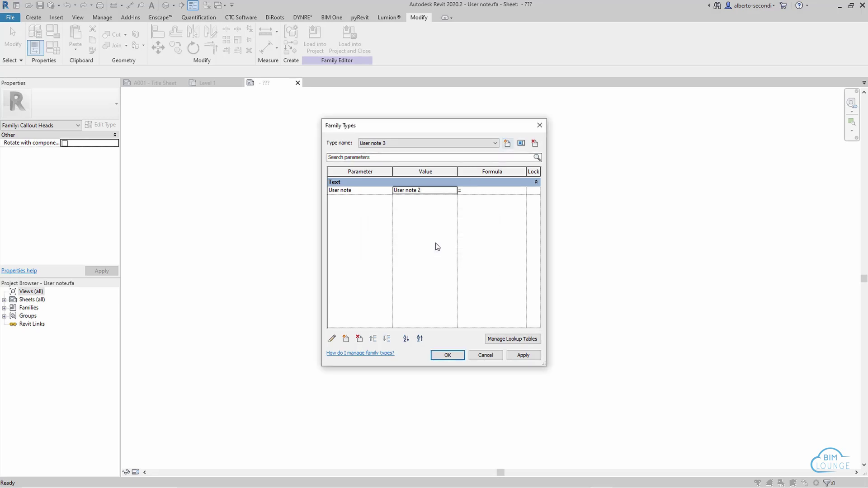
left_click(445, 190)
left_click(446, 189)
left_click(436, 203)
Step: Make User note 1 the current type and close Family Types
left_click(408, 144)
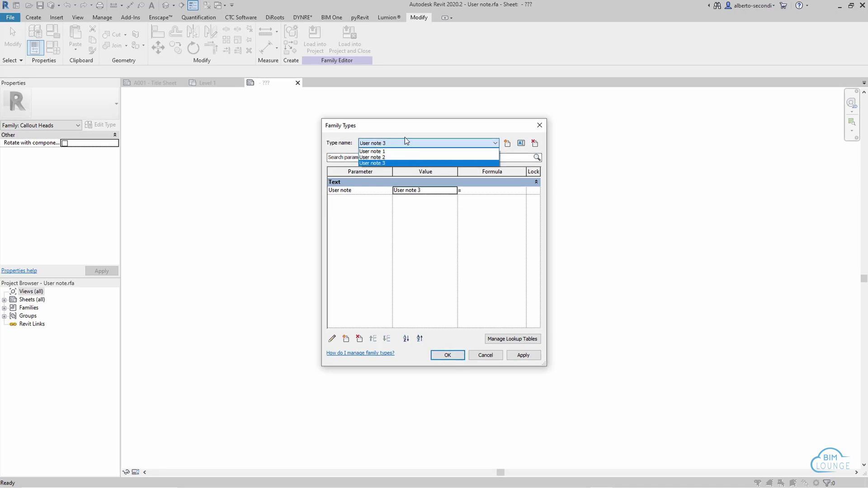
left_click(393, 151)
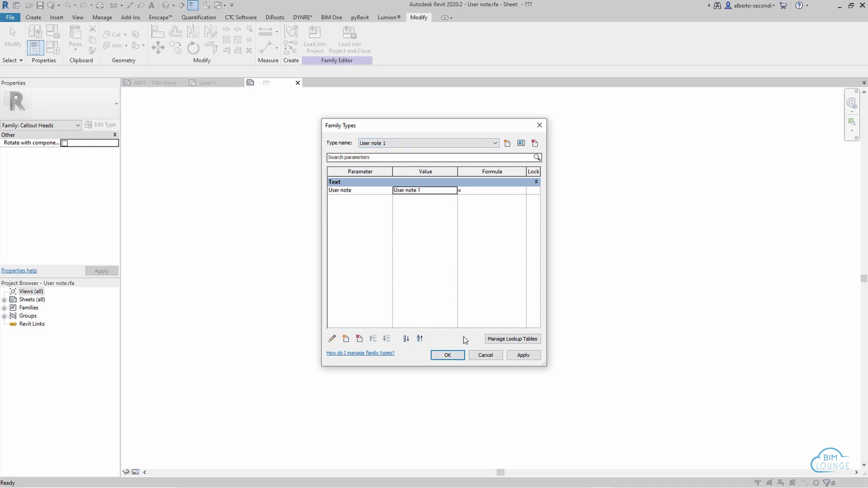
left_click(455, 354)
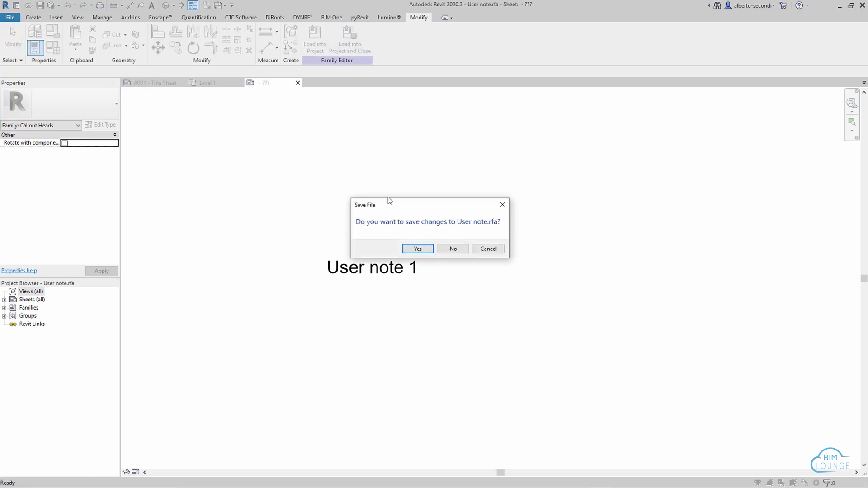
Step: Save the User note family changes and select the callout on the Level 1 plan
left_click(418, 249)
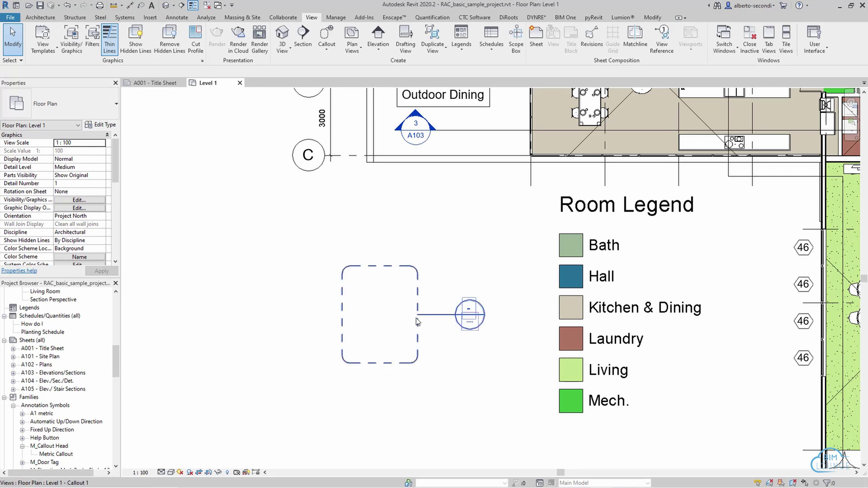
left_click(416, 346)
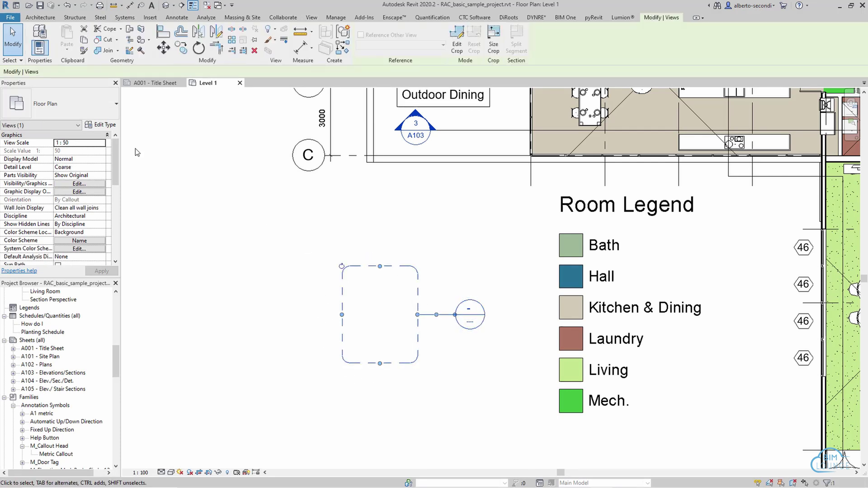
left_click(106, 126)
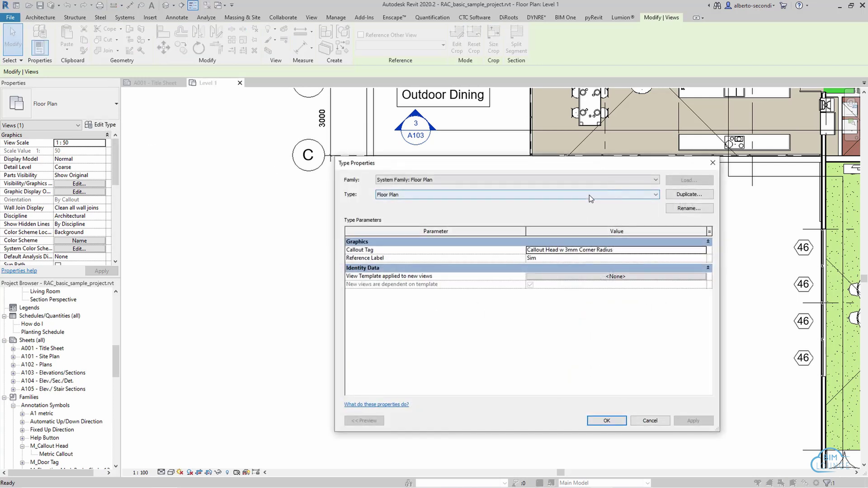
Step: Duplicate the Floor Plan view type as User note 1, 2 and 3, keeping User note 1 selected
left_click(692, 194)
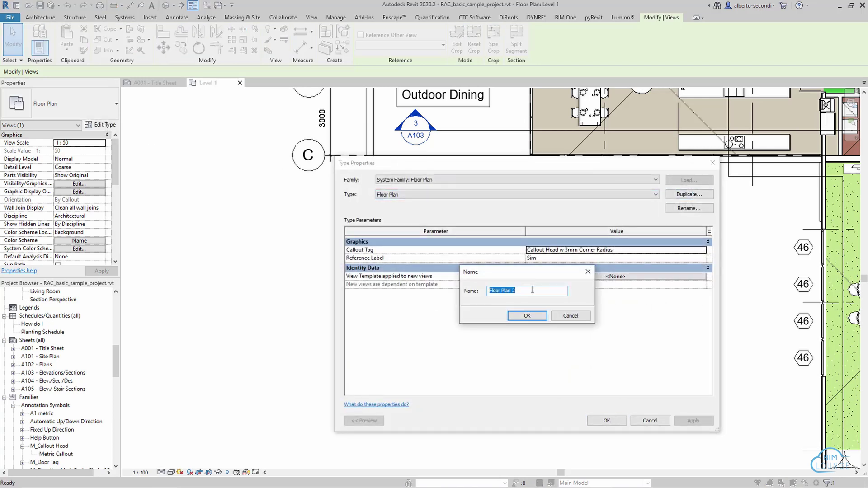
type("User note 1")
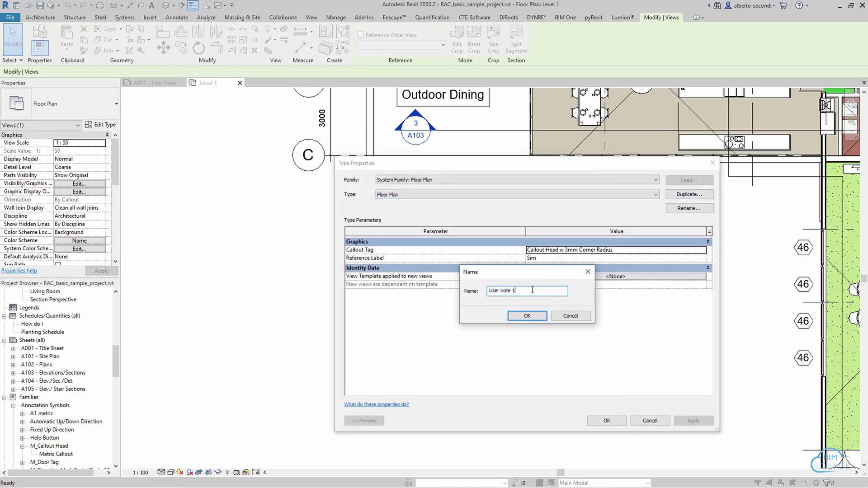
left_click(522, 316)
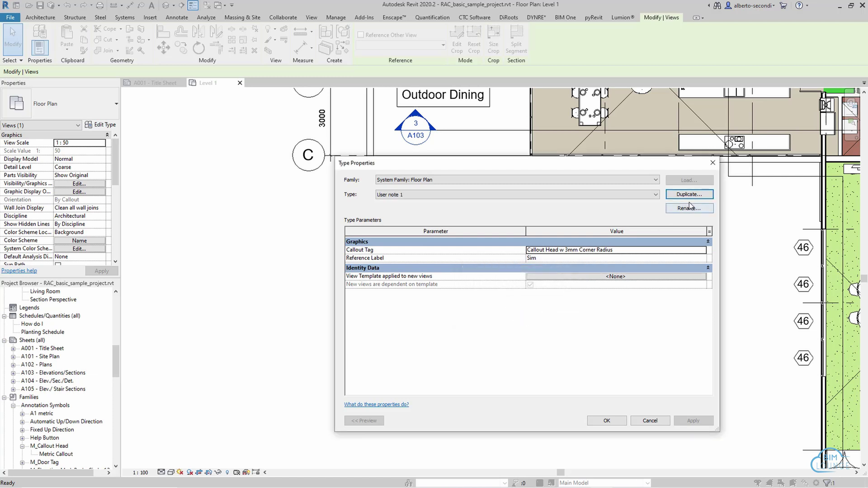
left_click(690, 195)
left_click(522, 317)
left_click(690, 194)
left_click(523, 316)
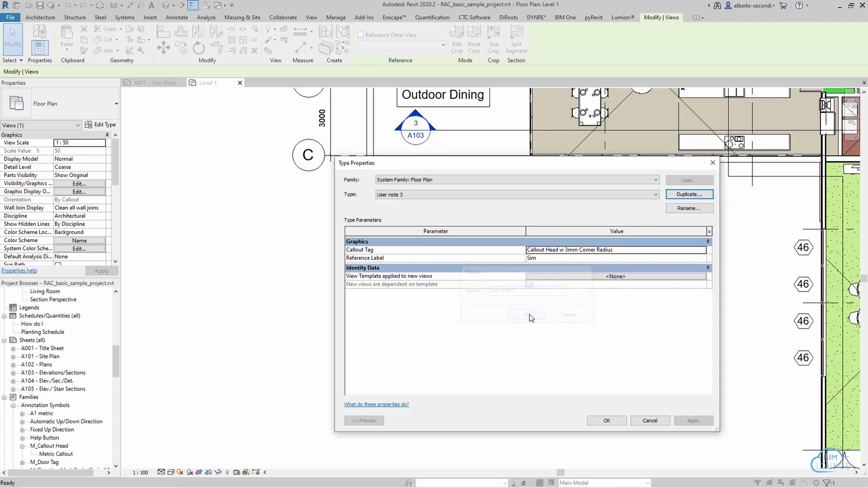
left_click(489, 197)
left_click(479, 209)
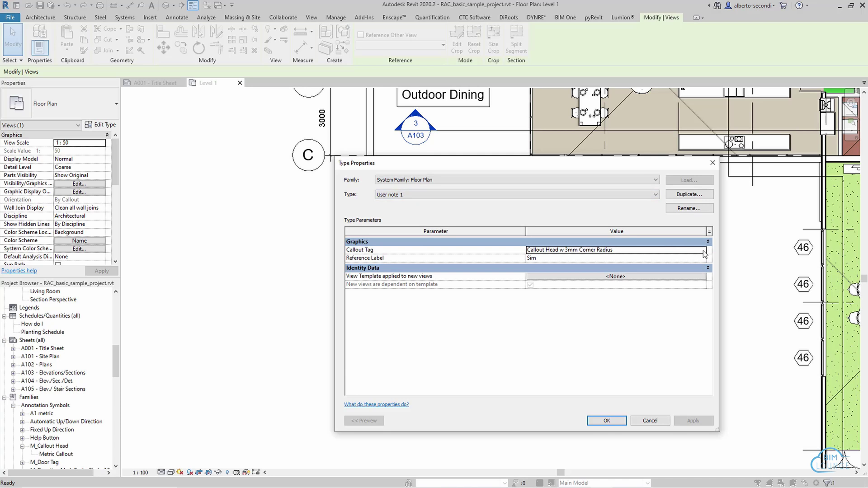
Step: Duplicate the callout tag type three times as User note 1, User note 2 and User note 3
left_click(702, 249)
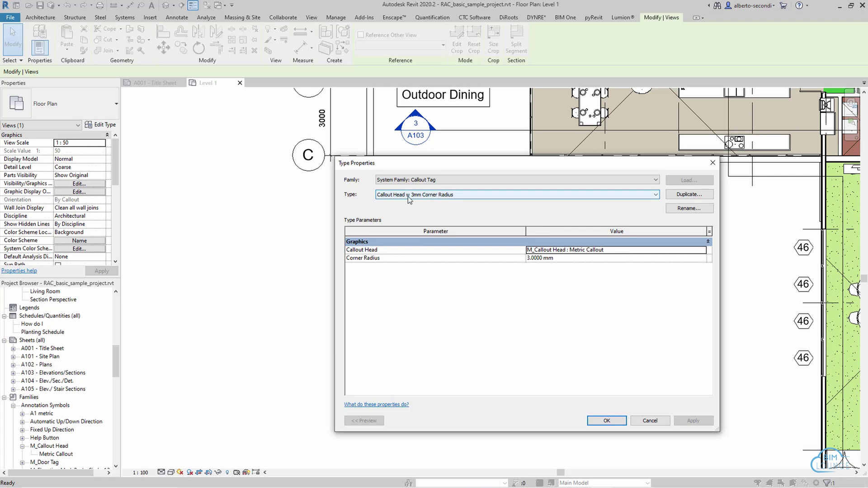
left_click(683, 195)
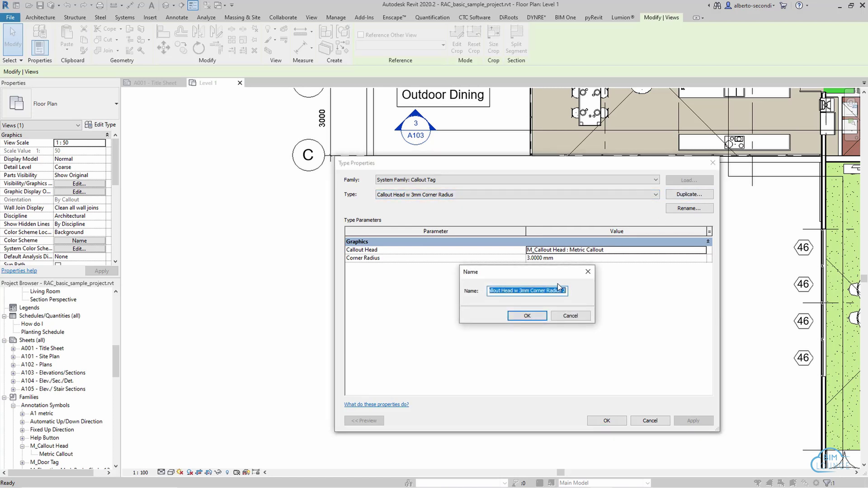
type("User note 1")
left_click(527, 315)
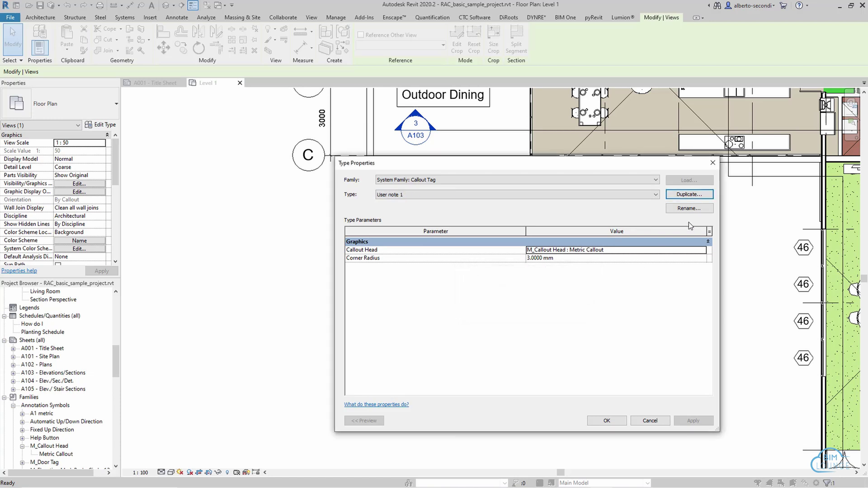
left_click(703, 196)
left_click(524, 318)
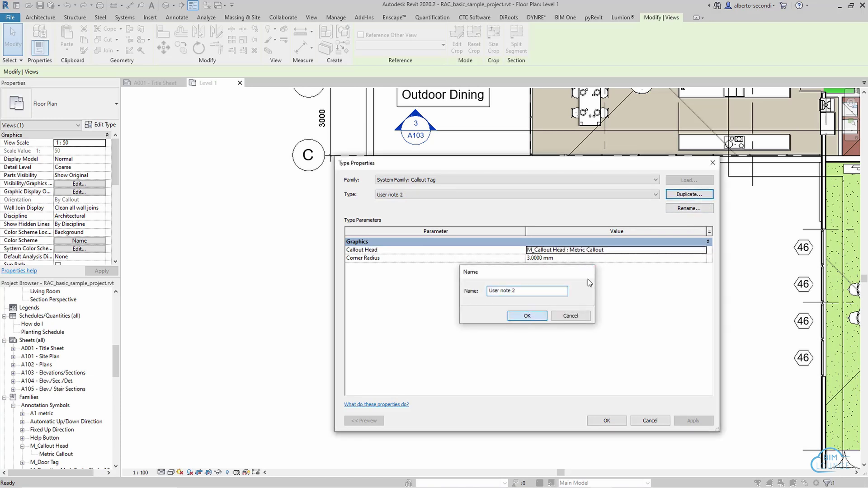
left_click(689, 194)
left_click(525, 317)
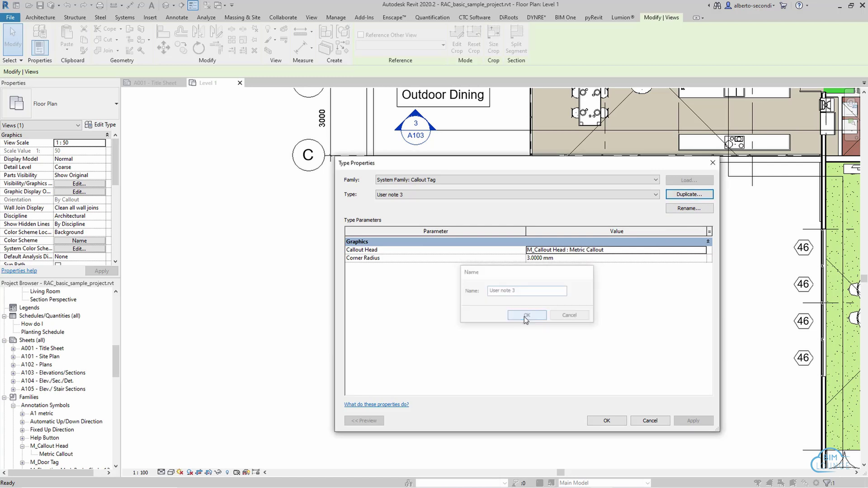
Step: Set the User note 1 callout tag's Callout Head to User note : User note 1
left_click(441, 193)
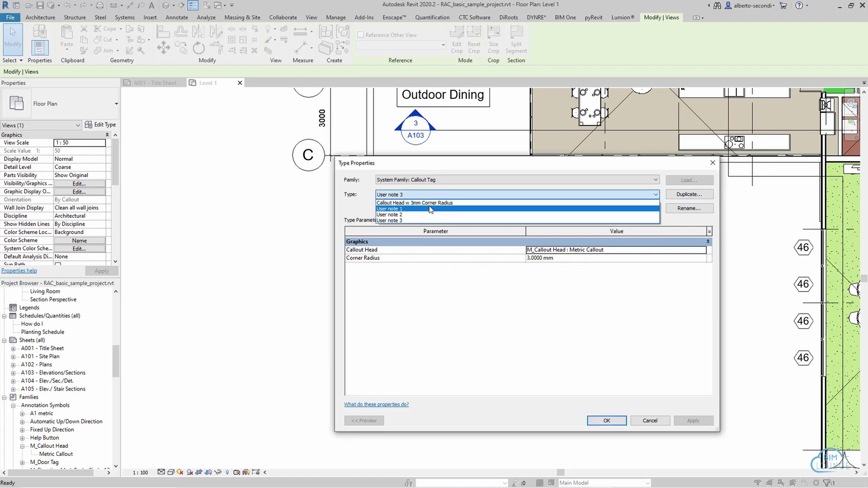
left_click(430, 208)
left_click(692, 250)
left_click(692, 250)
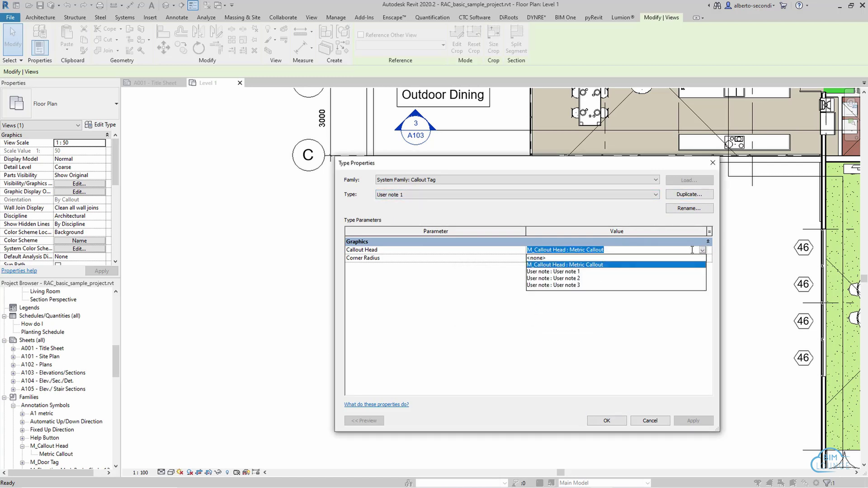
left_click(556, 272)
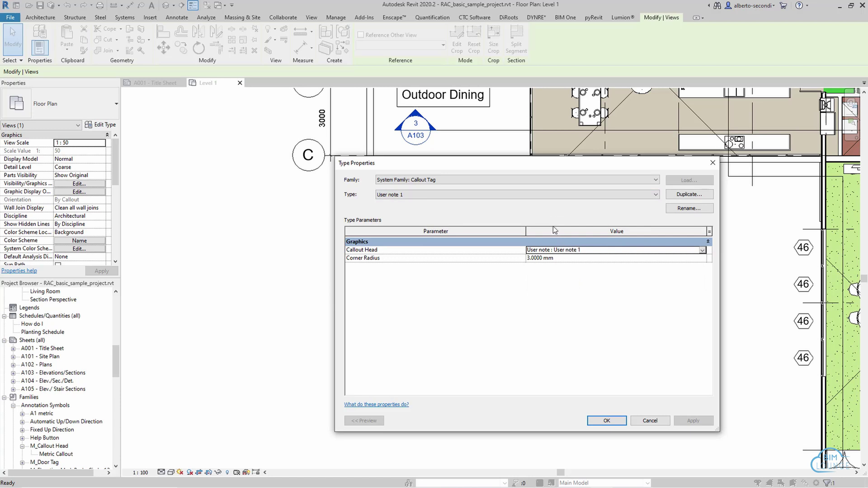
left_click(610, 418)
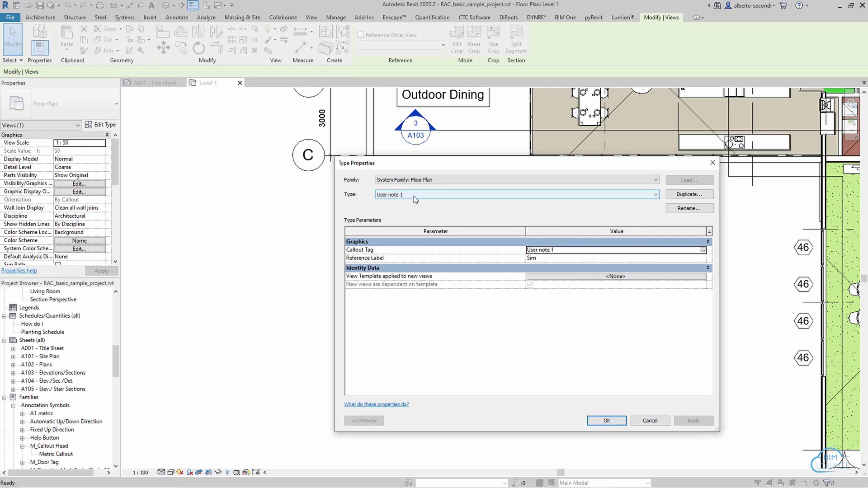
Step: Assign the User note 2 tag to the User note 2 floor plan type, with head User note 2
left_click(546, 199)
left_click(545, 213)
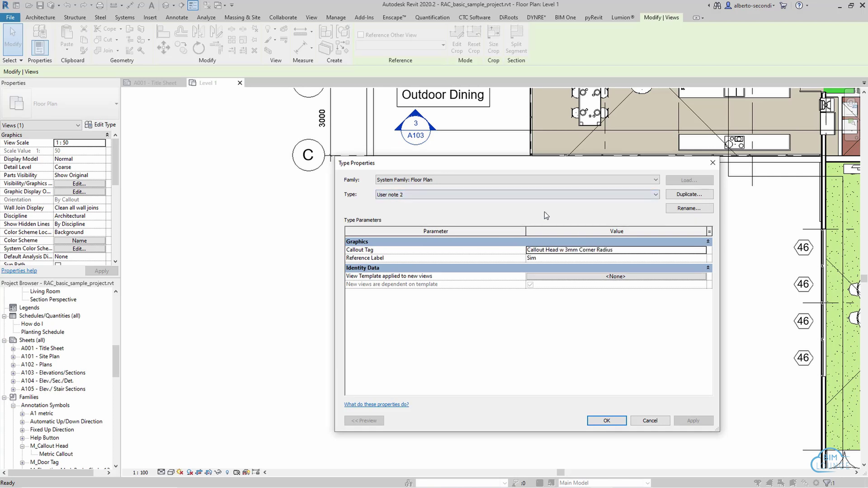
left_click(703, 251)
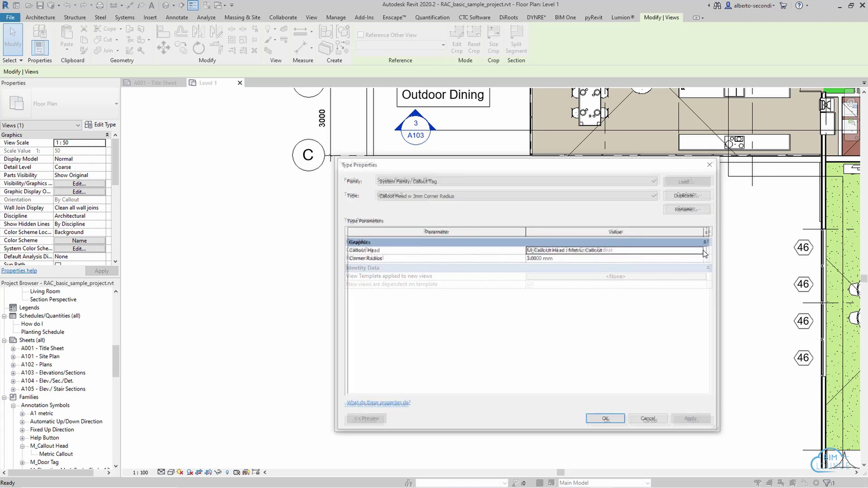
left_click(707, 252)
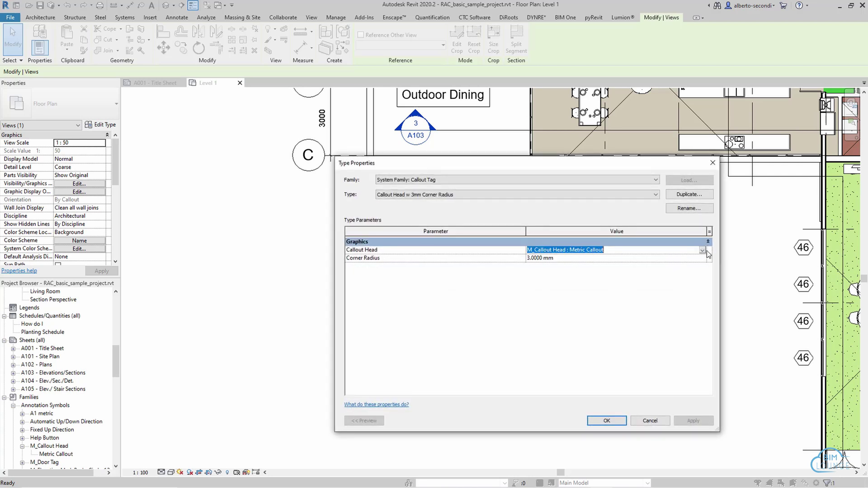
left_click(525, 194)
left_click(486, 215)
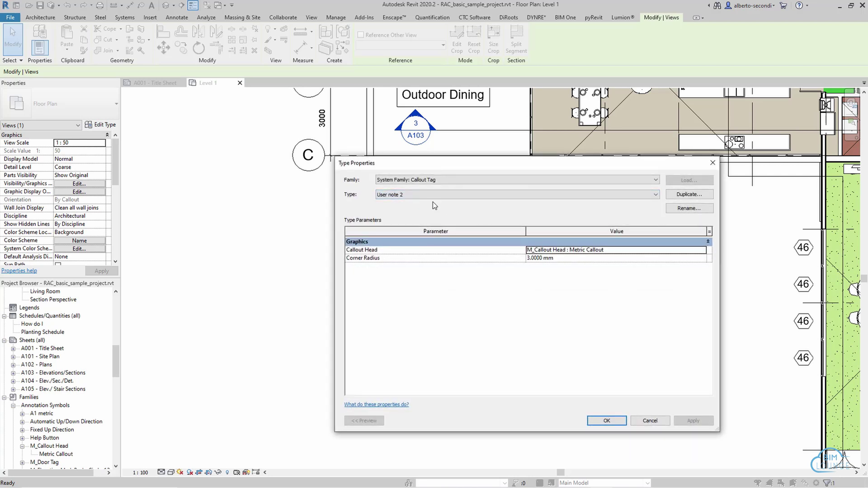
left_click(703, 251)
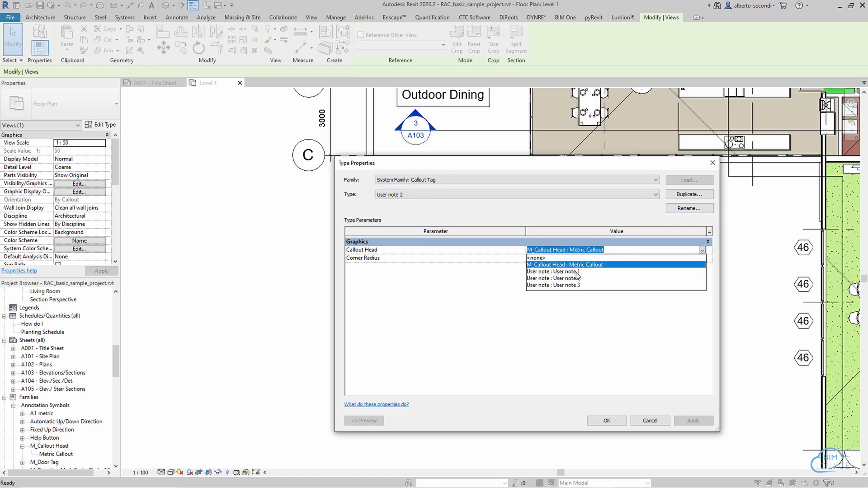
left_click(571, 279)
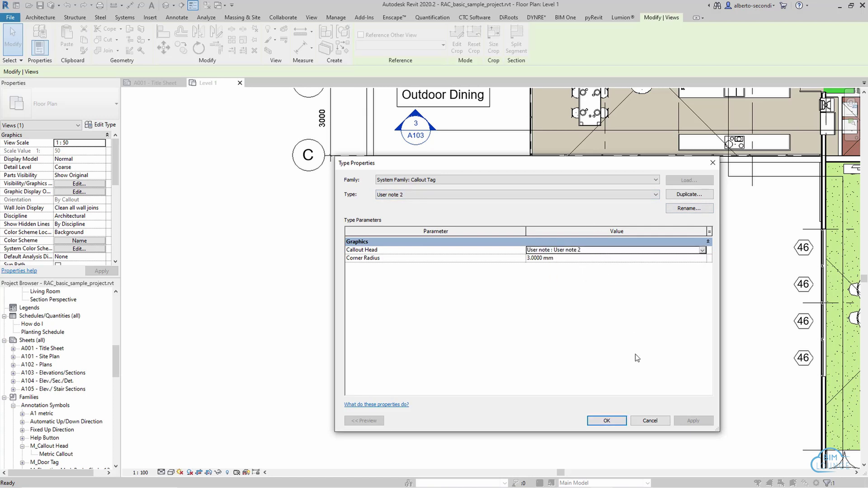
left_click(610, 421)
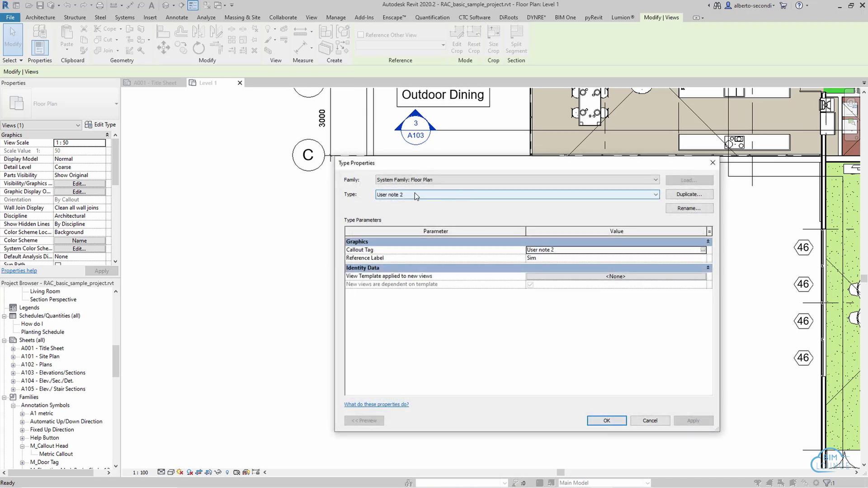
Step: Assign the User note 3 tag to the User note 3 view type, with head User note 3
left_click(486, 194)
left_click(493, 218)
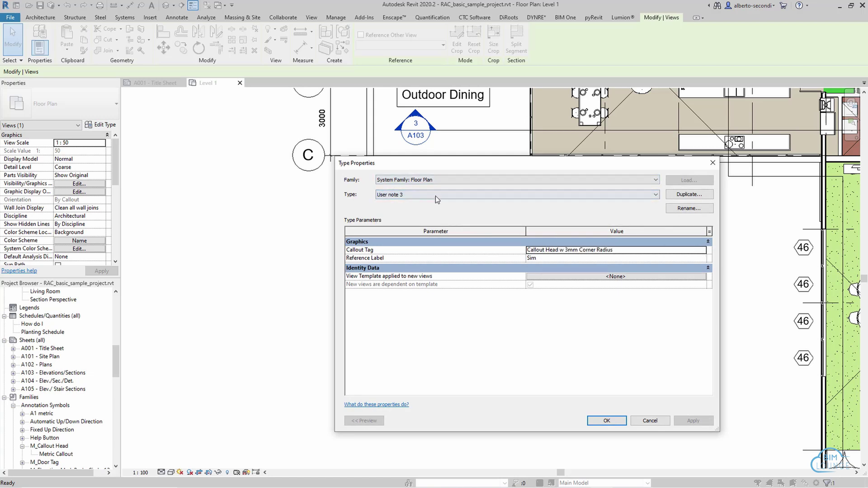
left_click(703, 251)
left_click(703, 251)
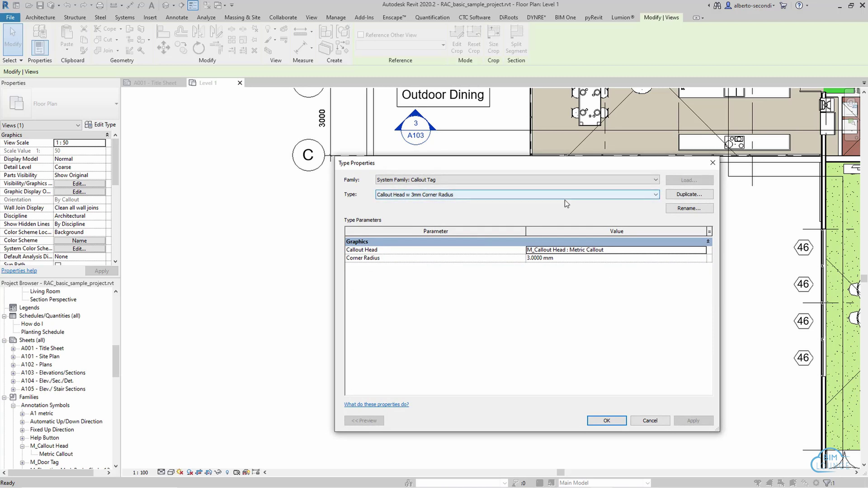
left_click(579, 195)
left_click(418, 219)
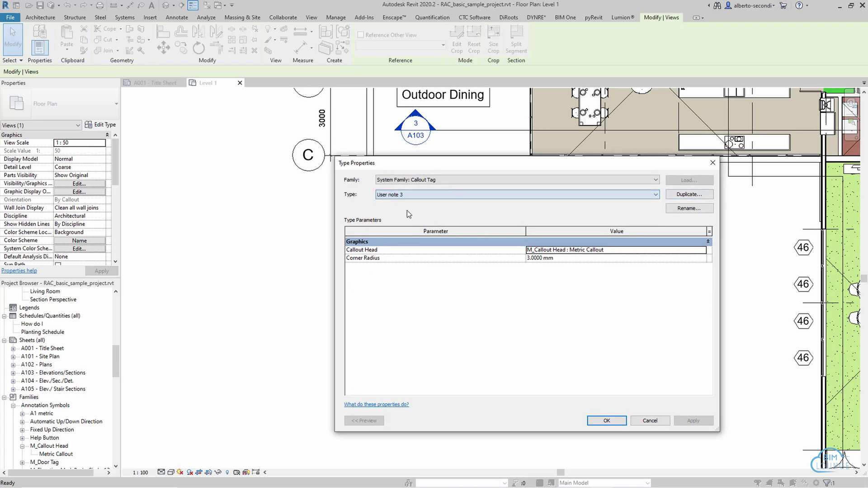
left_click(678, 252)
left_click(701, 249)
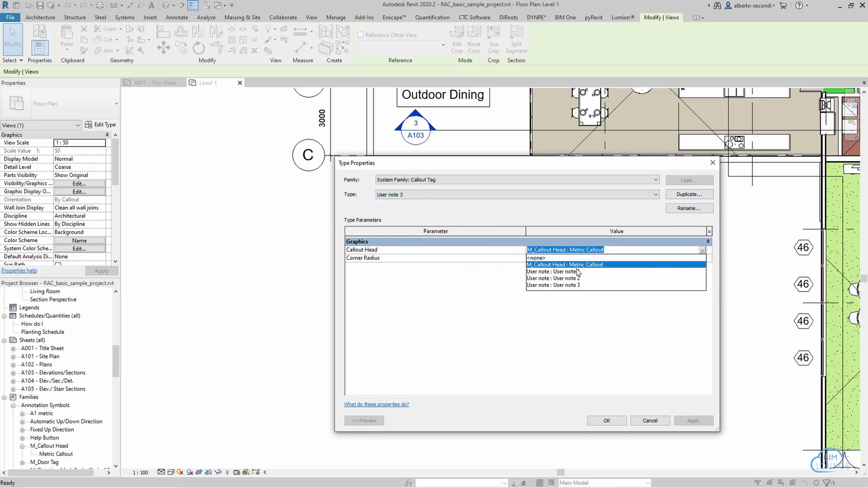
left_click(560, 285)
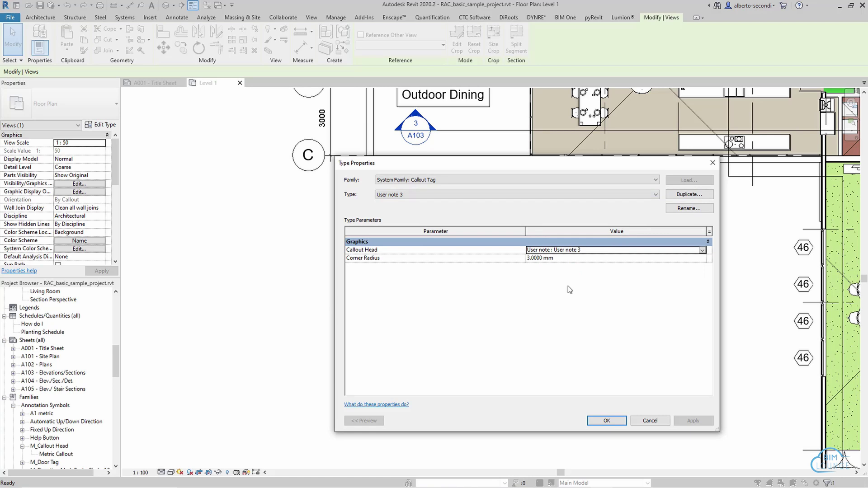
left_click(606, 420)
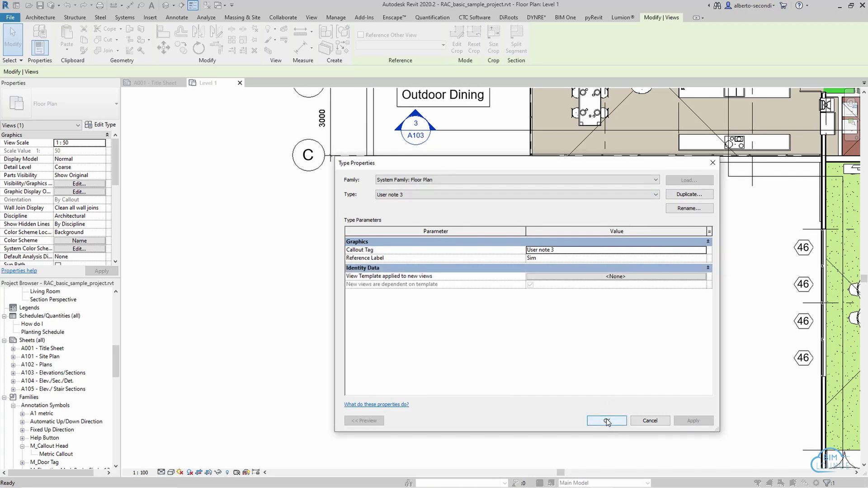
left_click(606, 421)
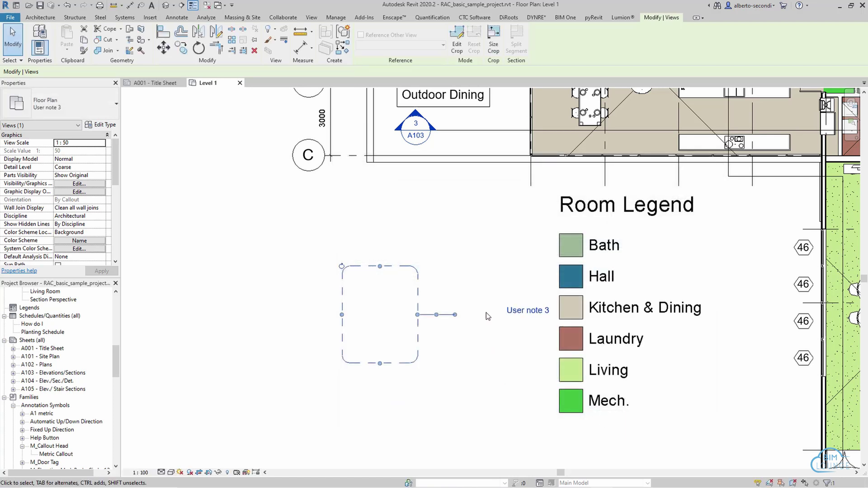
Step: Draw a new callout of the User note 1 type on the Level 1 plan
scroll(486, 313, "down", 2)
middle_click_drag(480, 321, 468, 239)
scroll(471, 232, "up", 1)
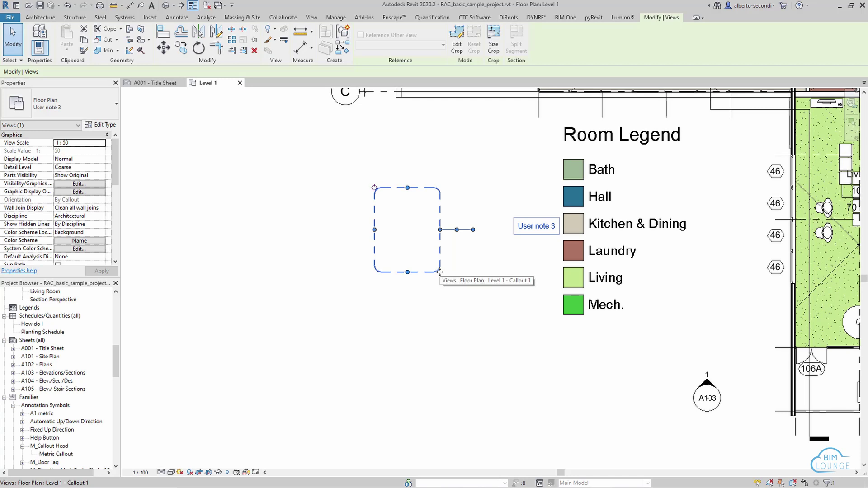
key("c")
key("o")
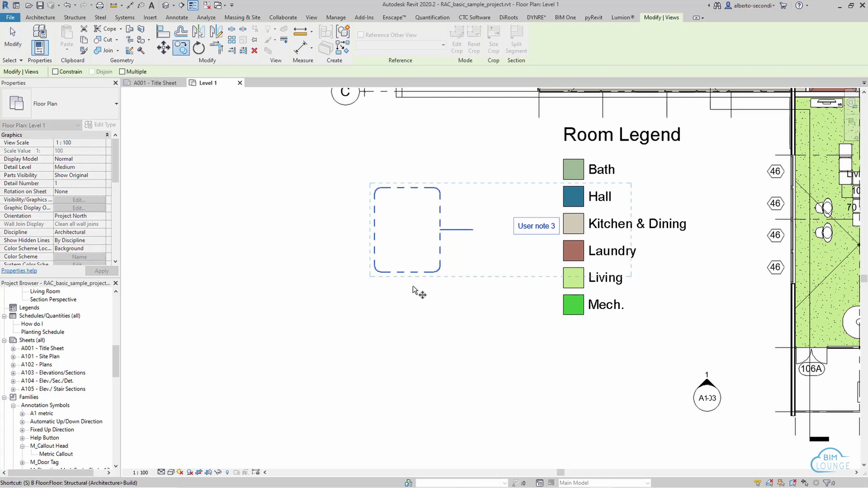
key("Escape")
key("c")
key("s")
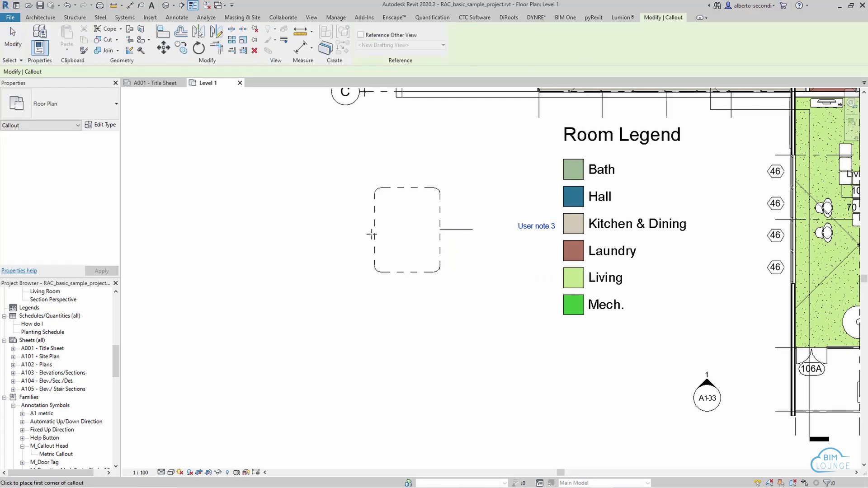
left_click(63, 103)
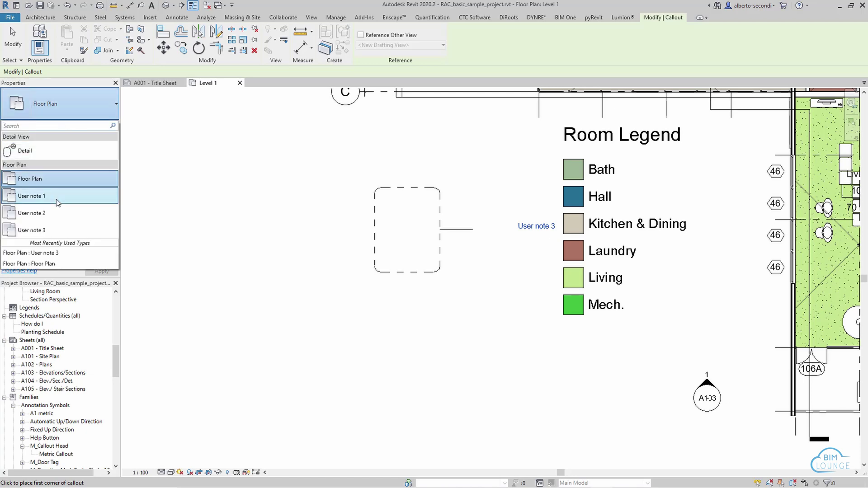
left_click(56, 199)
scroll(378, 304, "down", 3)
left_click(368, 298)
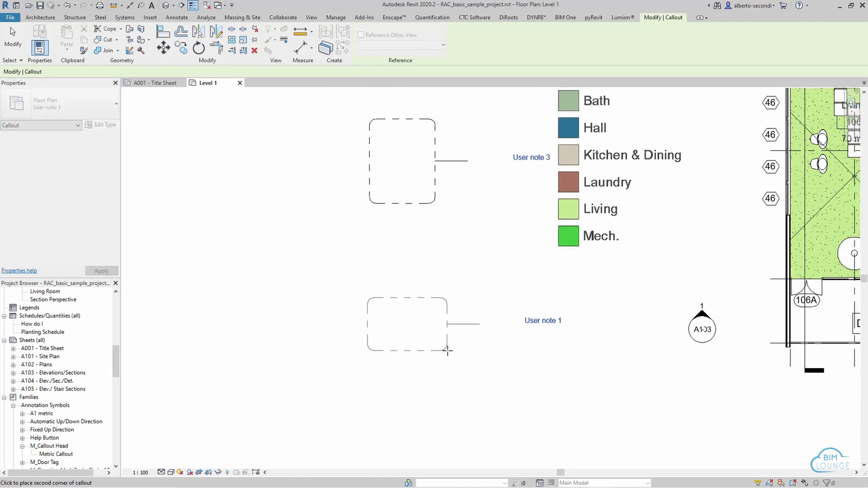
left_click(448, 350)
middle_click_drag(405, 363, 395, 294)
Step: Draw a second callout of the User note 2 type
left_click(395, 290)
key("c")
key("s")
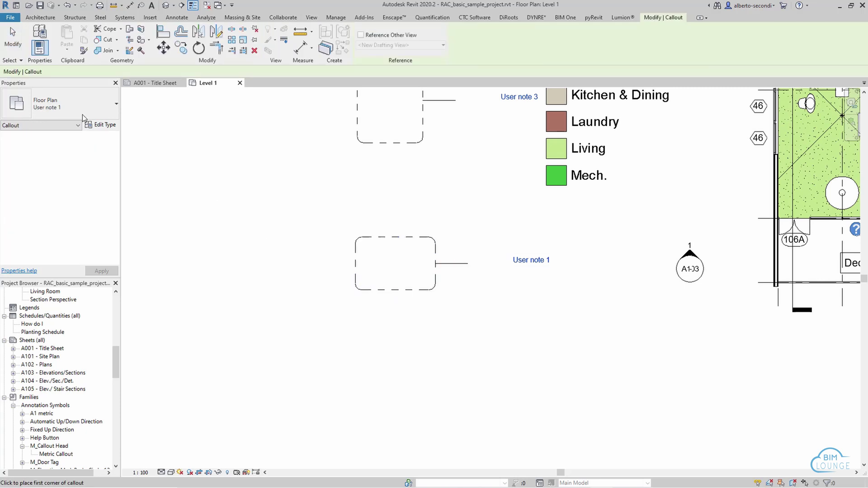
left_click(68, 104)
left_click(50, 213)
left_click(357, 295)
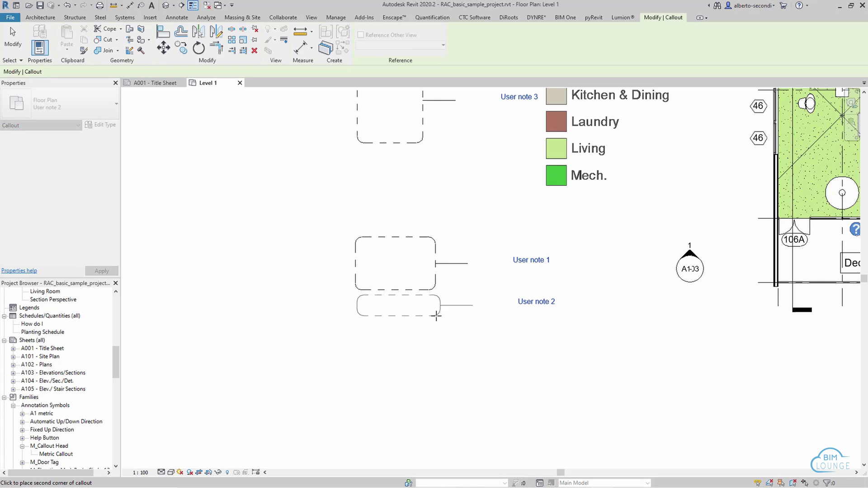
left_click(436, 315)
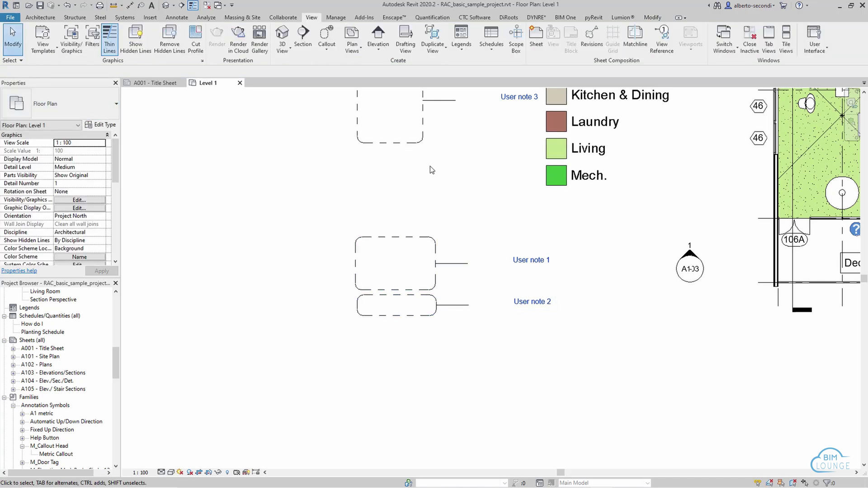
Step: Move the User note 1 and User note 2 callouts above the User note 3 callout
left_click(424, 144)
scroll(430, 149, "down", 2)
left_click_drag(478, 285, 360, 357)
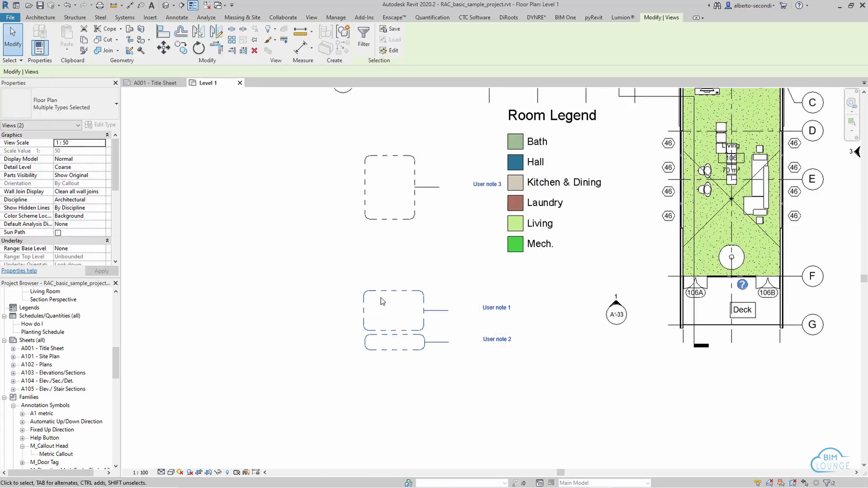
left_click_drag(381, 300, 373, 88)
scroll(463, 243, "up", 4)
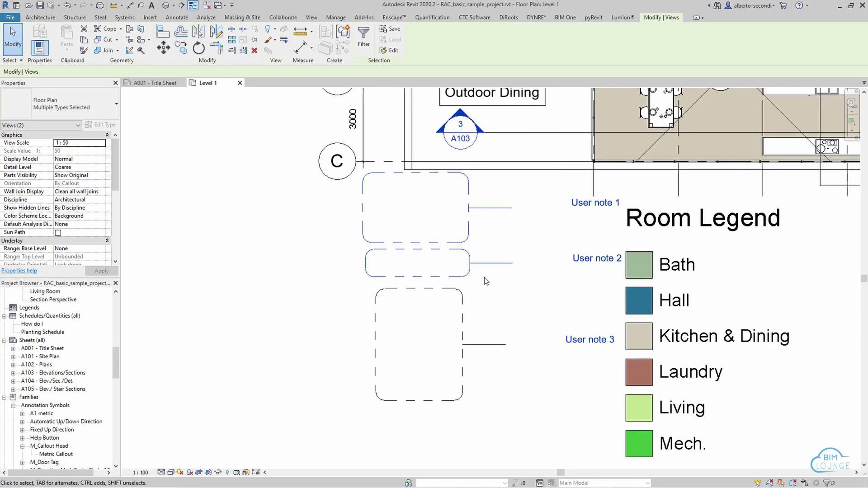
left_click(435, 309)
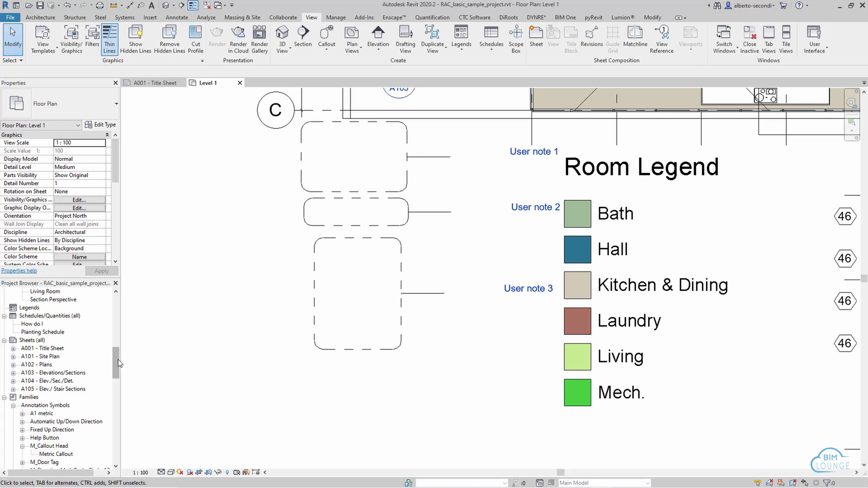
Step: Open the type properties of User note 1 under the User note family in the Project Browser
left_click_drag(118, 359, 112, 371)
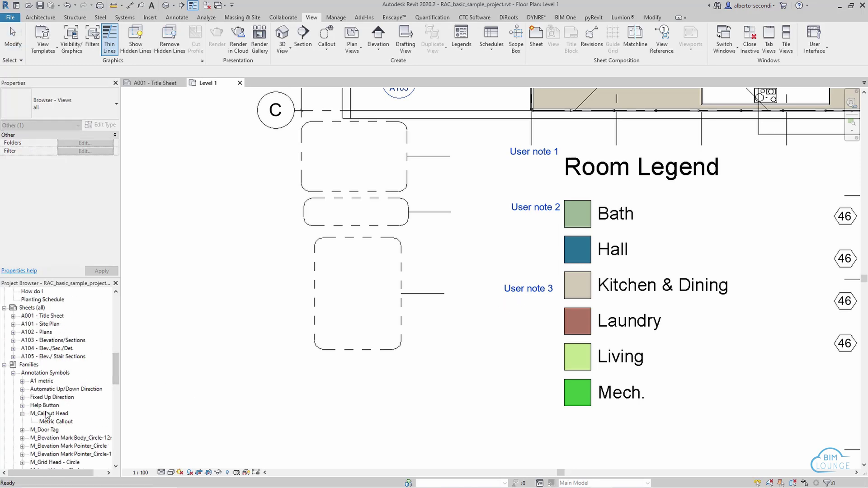
scroll(47, 416, "down", 7)
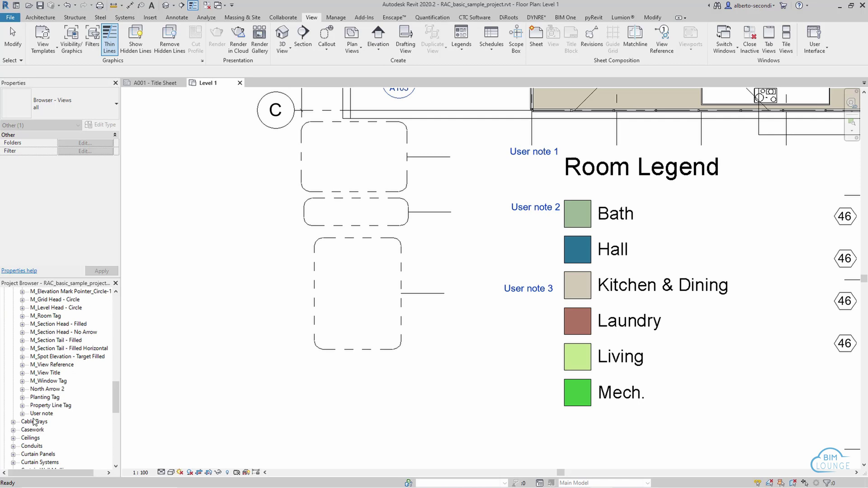
left_click(22, 414)
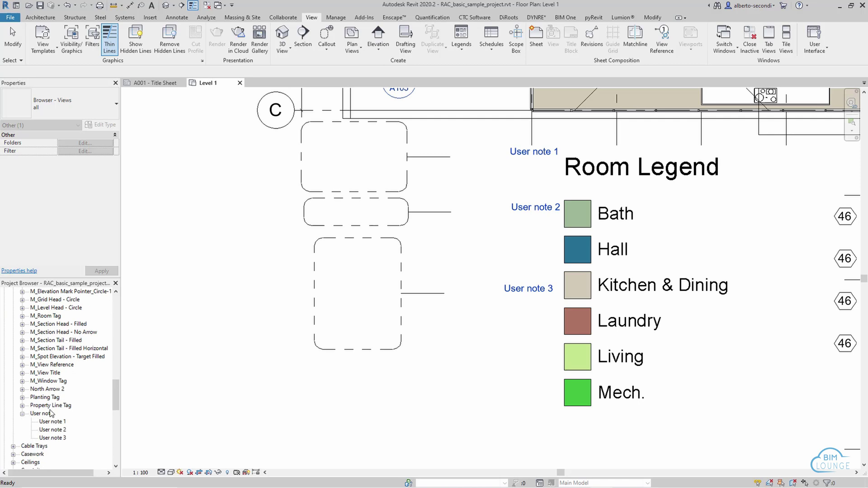
left_click(64, 422)
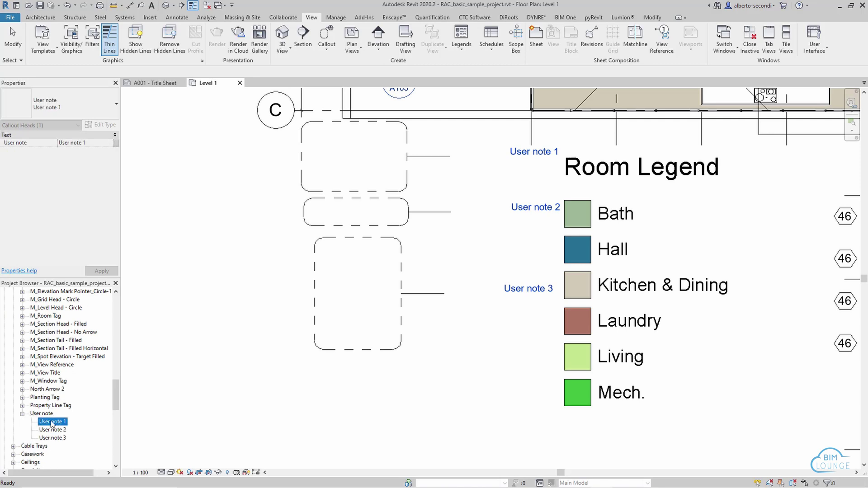
double_click(51, 421)
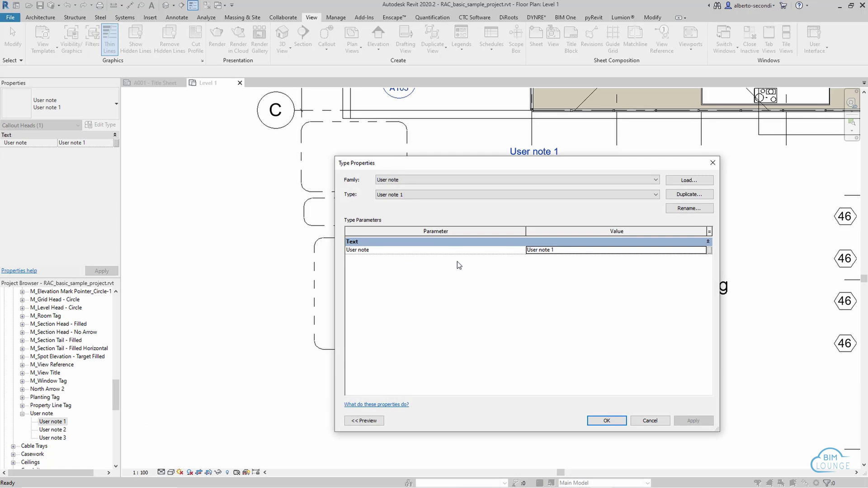
Step: Set the User note value to 'This is note 1' and confirm
left_click(552, 250)
type("Type")
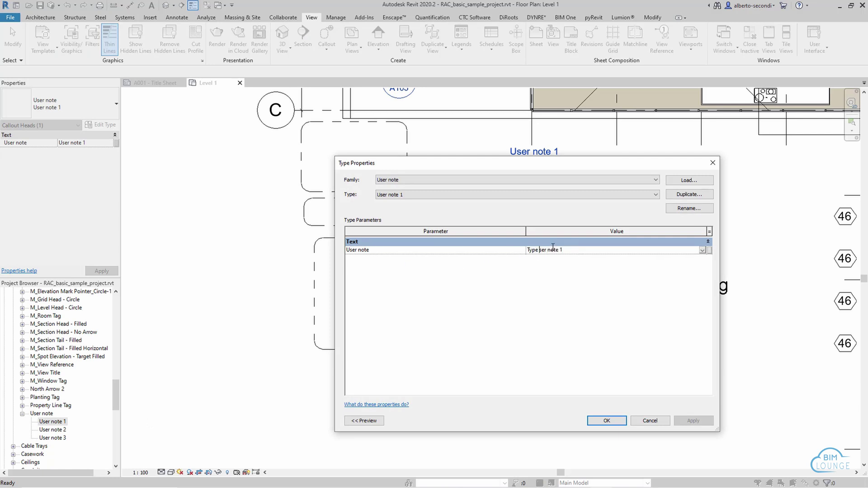
key("ctrl+z")
key("ctrl+a")
type("Th")
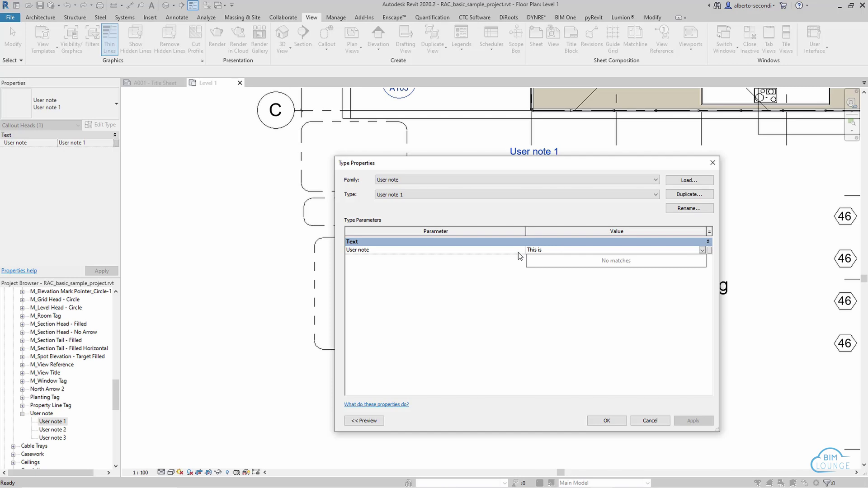
type("is is note 1")
left_click(615, 421)
left_click(616, 421)
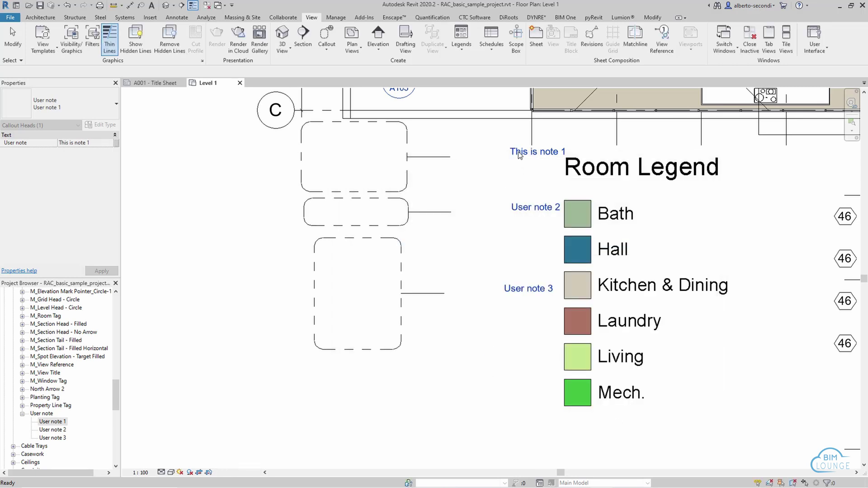
Step: Check the callout now reading 'This is note 1', then open the Print dialog
left_click(428, 157)
key("Escape")
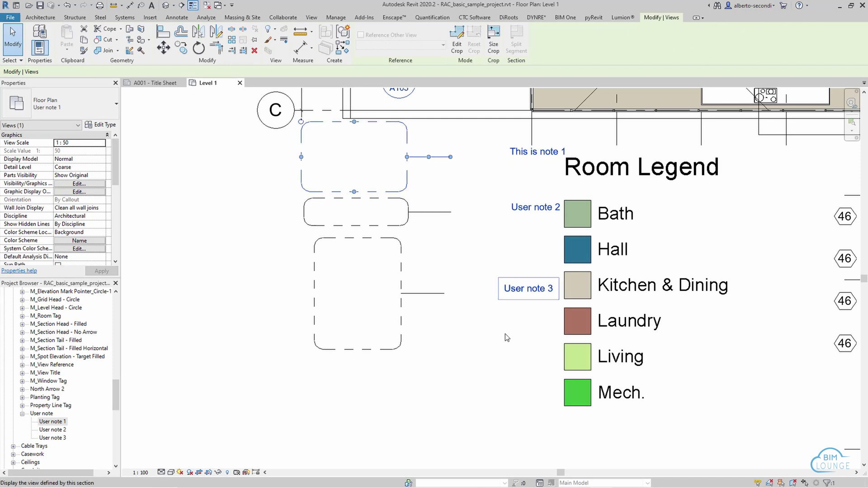
scroll(351, 302, "down", 2)
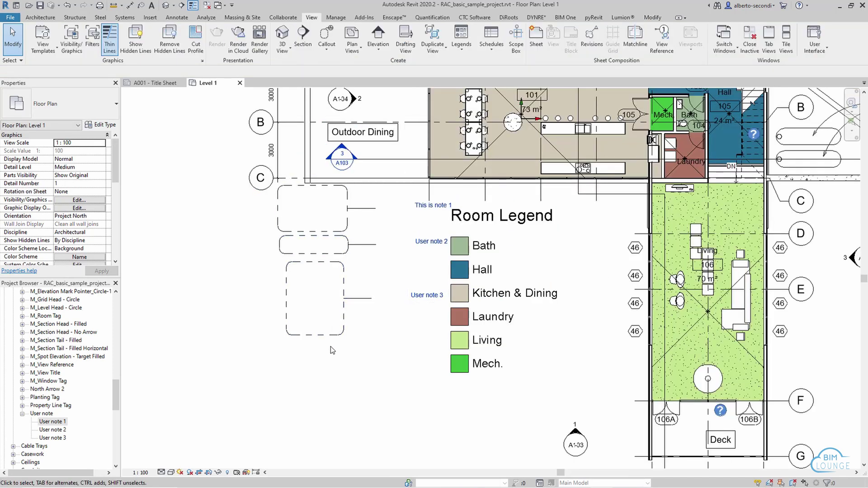
key("ctrl+p")
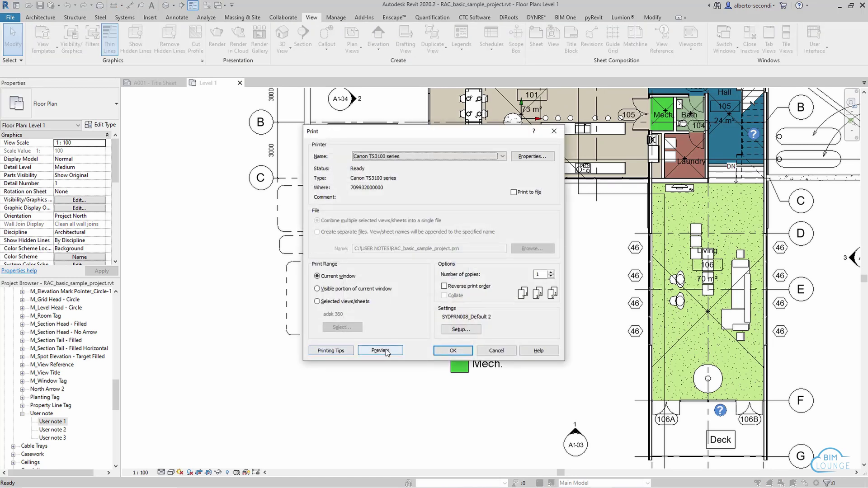
Step: Preview the print, turn on Hide unreferenced view tags in Print Setup, and preview again
left_click(380, 350)
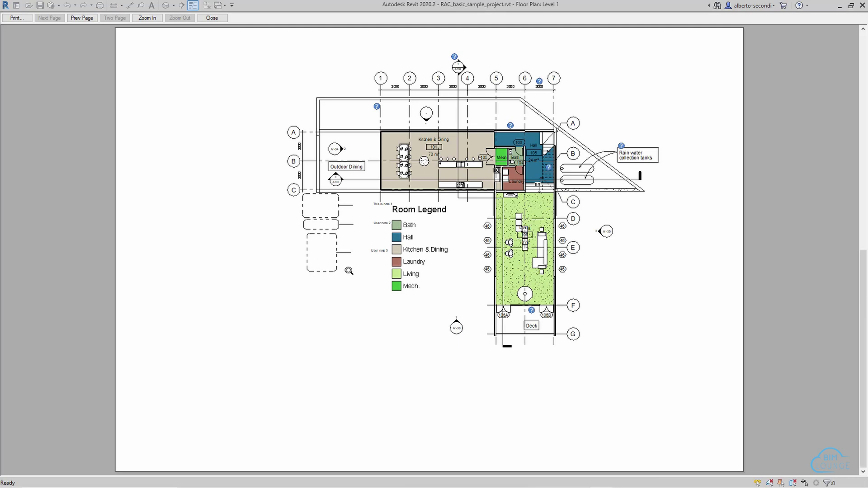
left_click(18, 18)
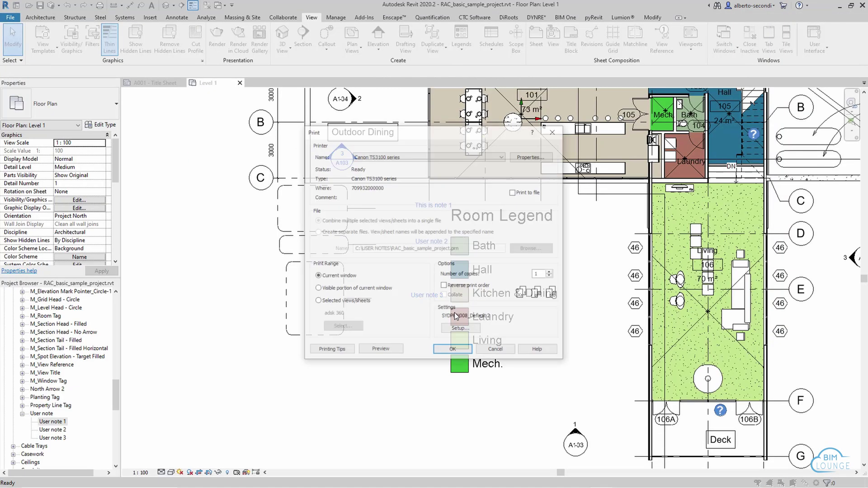
left_click(470, 332)
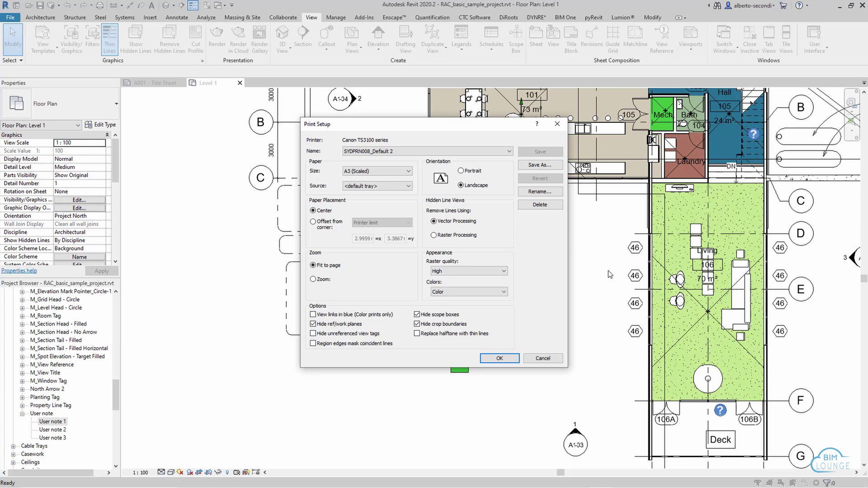
left_click(313, 334)
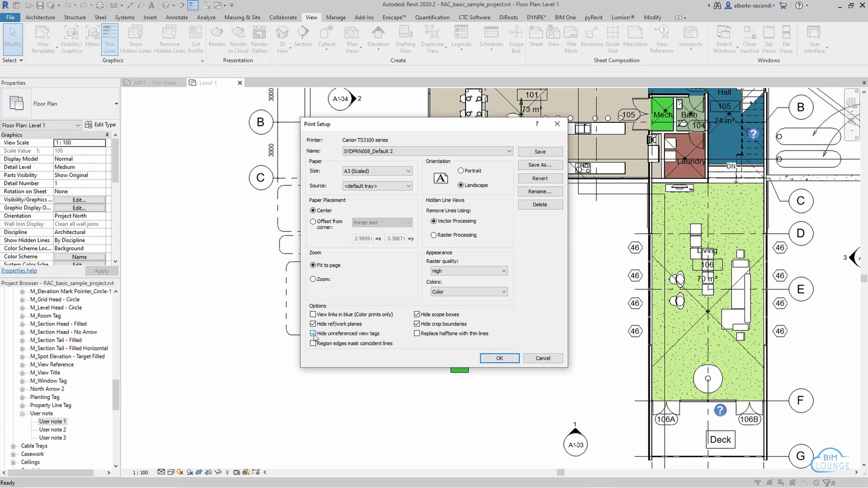
left_click(499, 358)
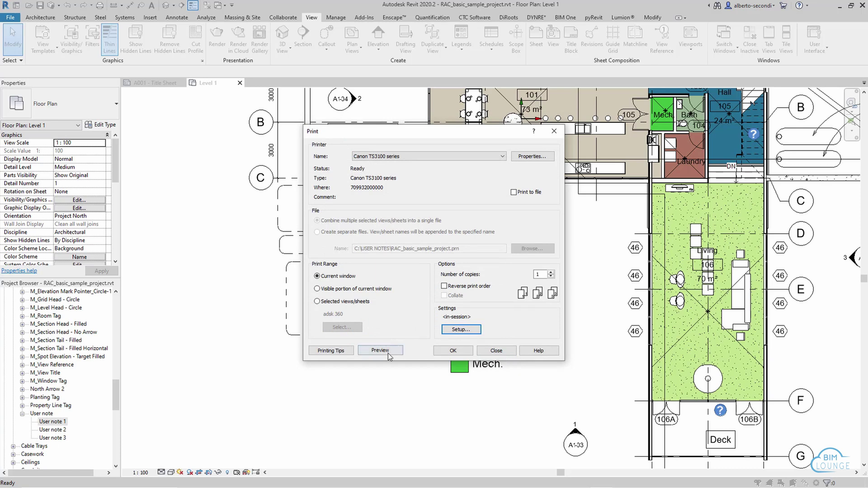
left_click(380, 350)
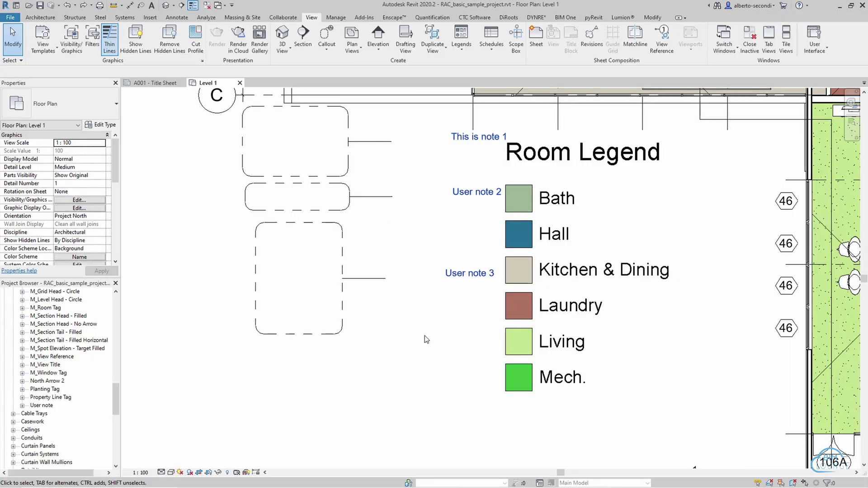
Step: Open the User note callout head family for editing from the Project Browser
left_click(373, 282)
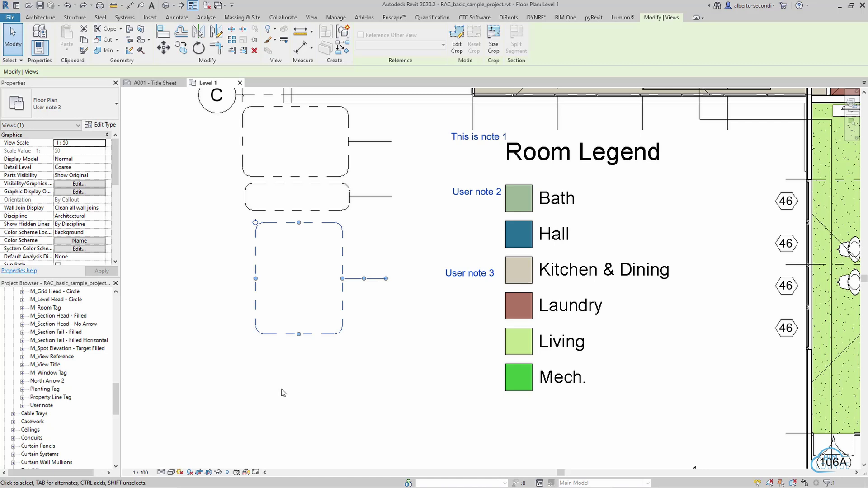
right_click(42, 405)
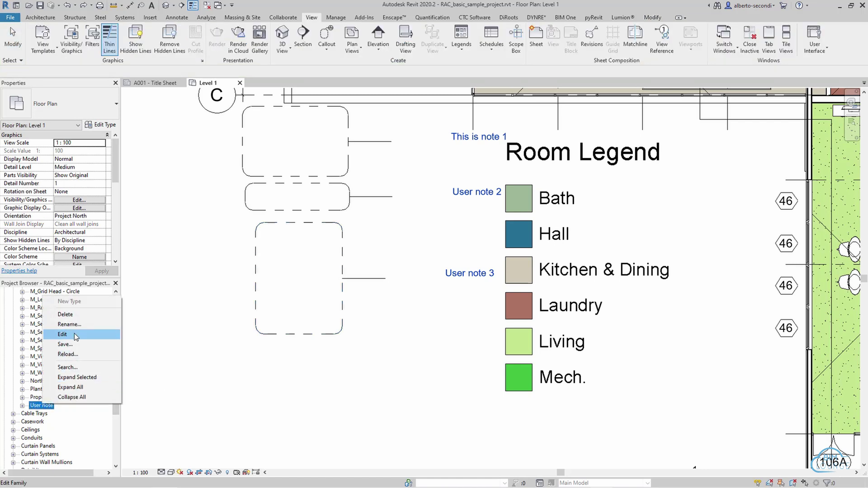
left_click(74, 334)
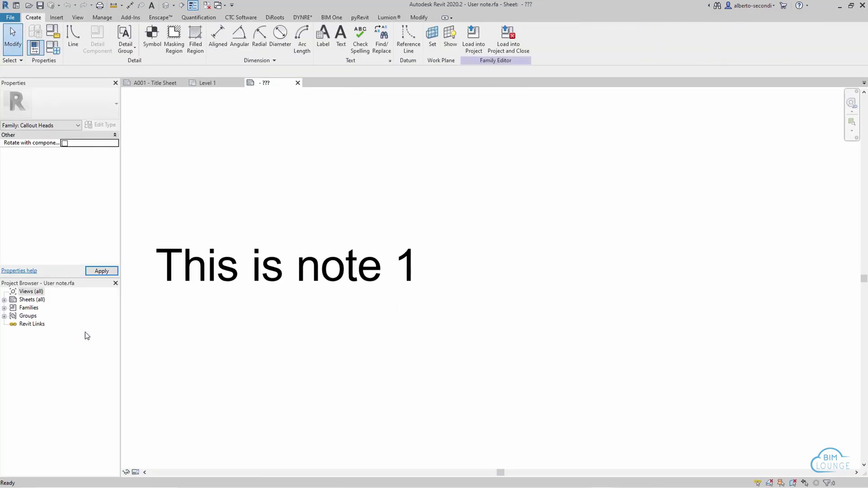
Step: Move the note label to a new position and load the family back into the project
left_click(323, 272)
scroll(435, 292, "down", 2)
mouse_move(401, 308)
left_mouse_down()
mouse_move(478, 286)
mouse_move(368, 287)
left_mouse_up()
left_click(373, 343)
left_click(372, 39)
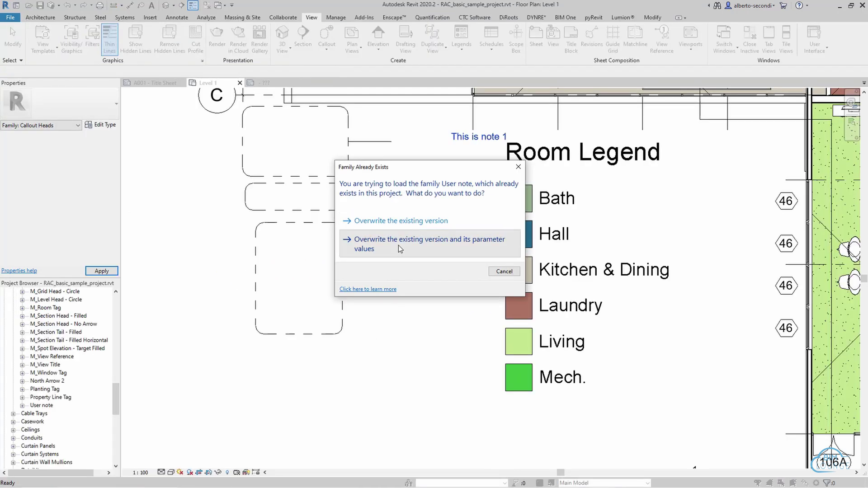